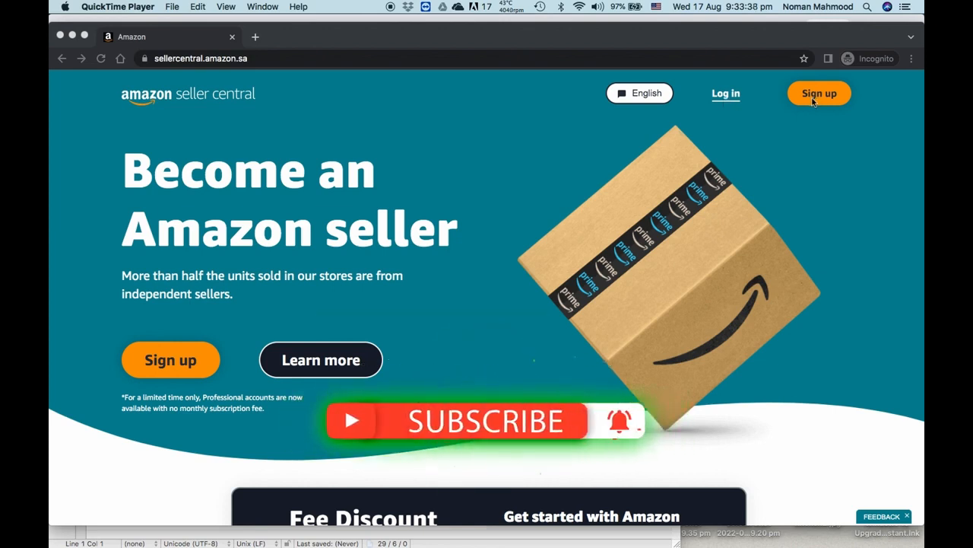
Bring the browser showing the Become an Amazon seller page to the front.
click(199, 365)
Begin seller sign-up and choose to create a new Amazon account.
click(192, 362)
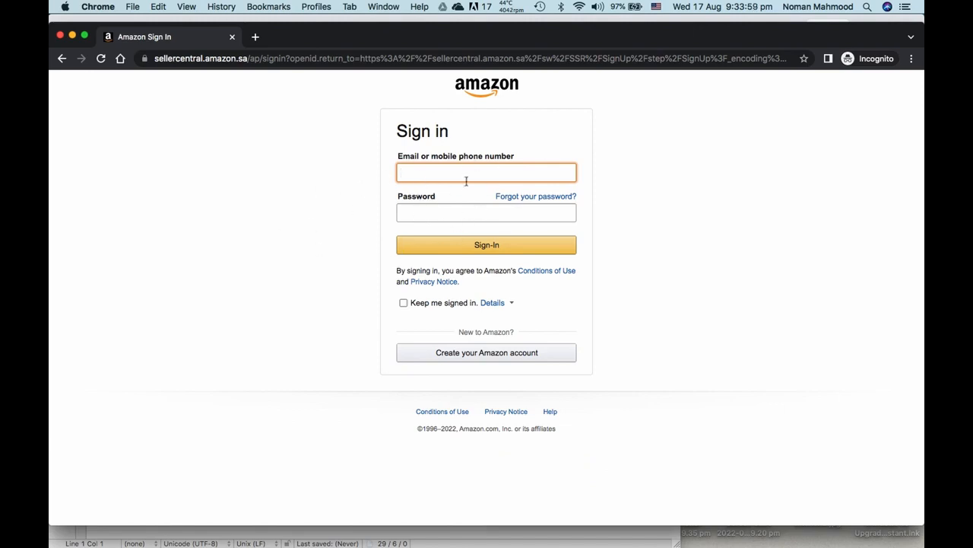
click(489, 364)
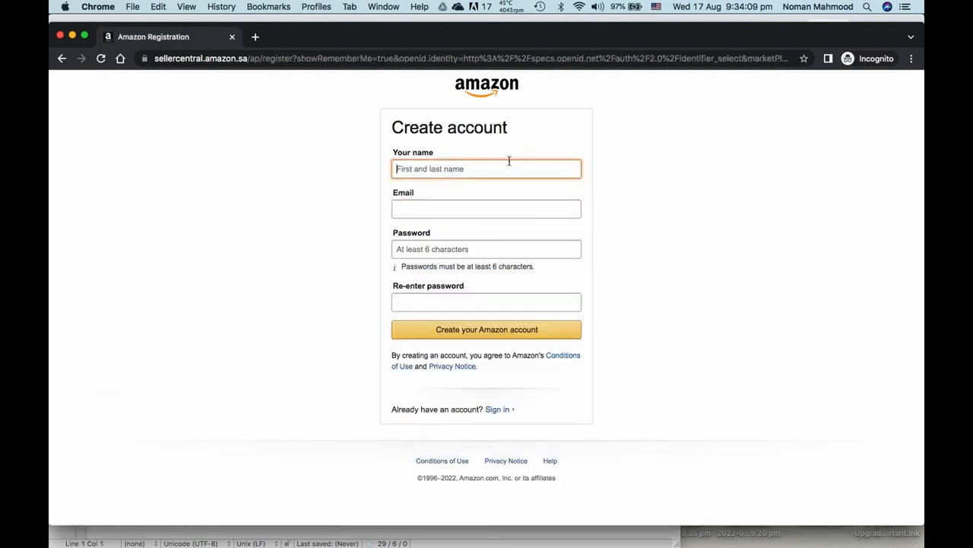
Enter the account holder's full name and e-mail address.
key(Tab)
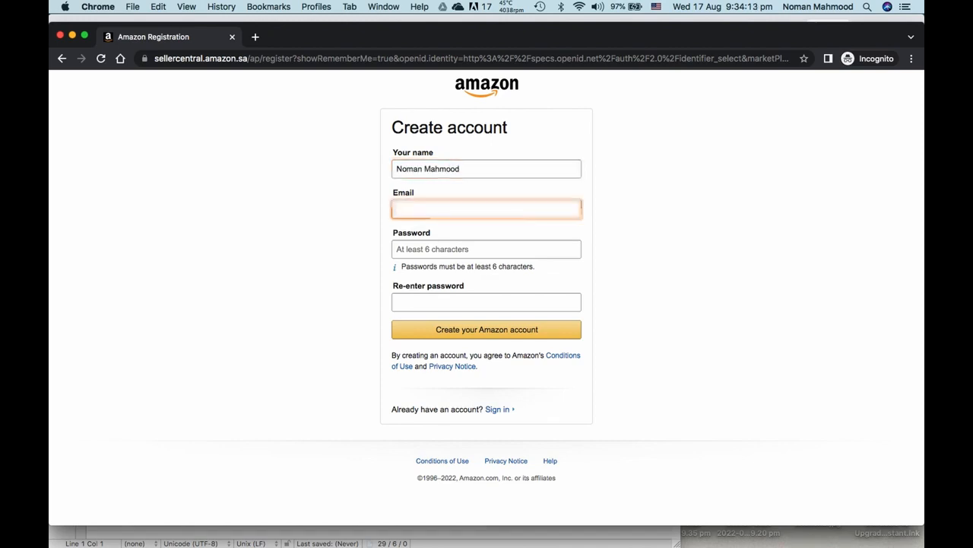
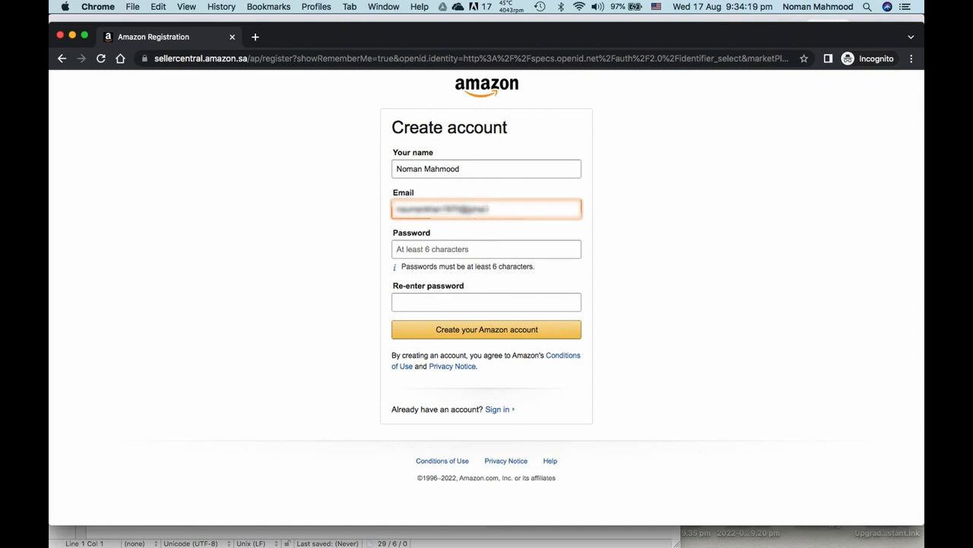
Enter the account password, confirm it, and submit the registration.
click(439, 253)
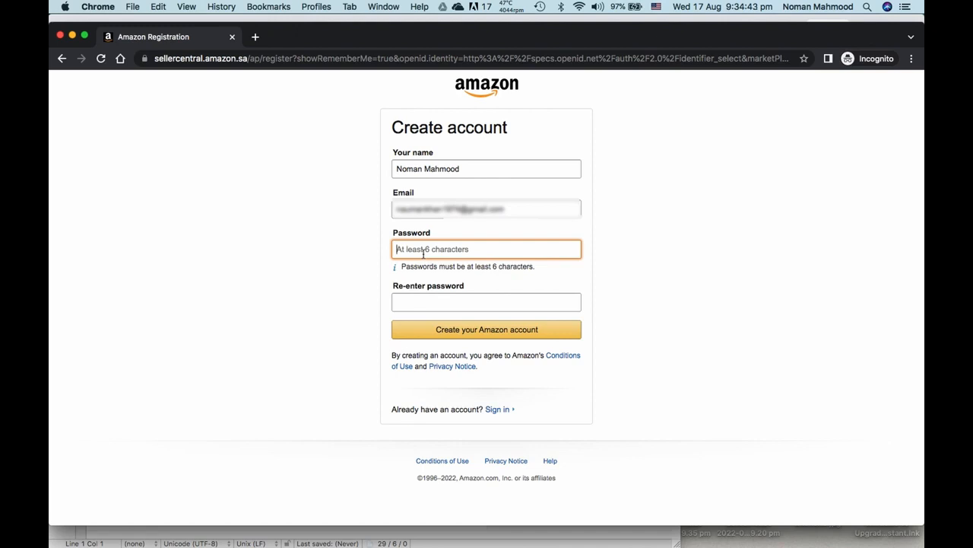
text(•••••••••)
key(BackSpace)
key(BackSpace)
key(BackSpace)
key(BackSpace)
key(BackSpace)
key(BackSpace)
text(••••••••••)
key(Tab)
text(••••••••••)
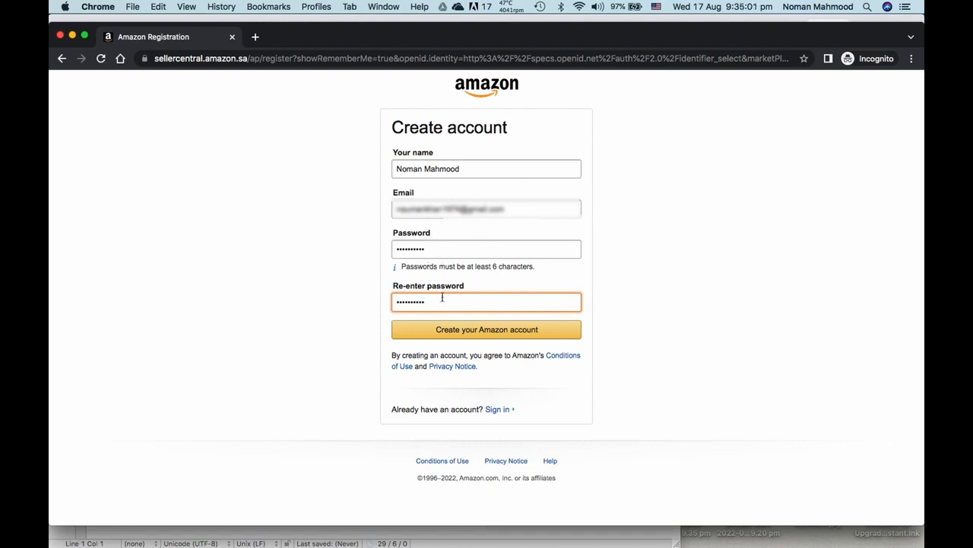
click(433, 248)
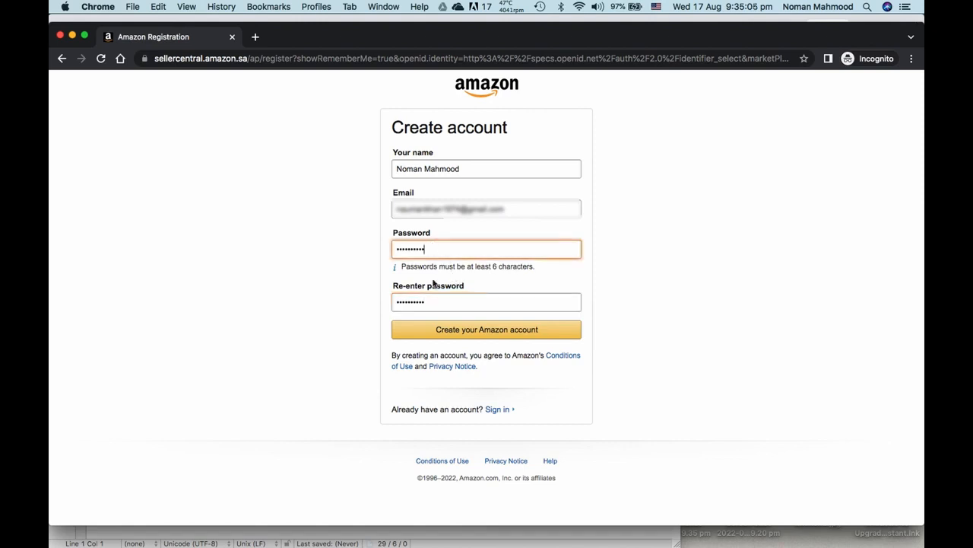
click(433, 297)
click(473, 332)
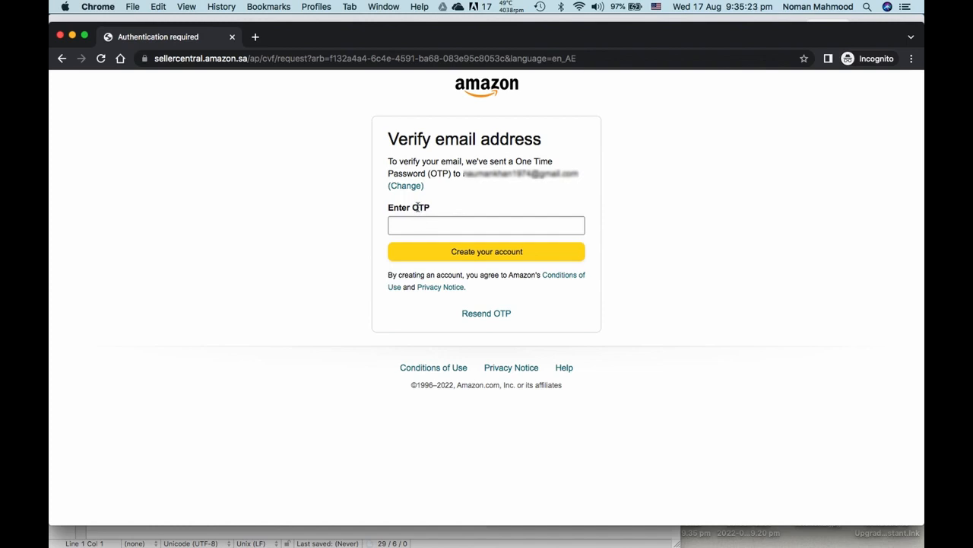
Enter the six-digit code from the verification e-mail and create the account.
click(422, 227)
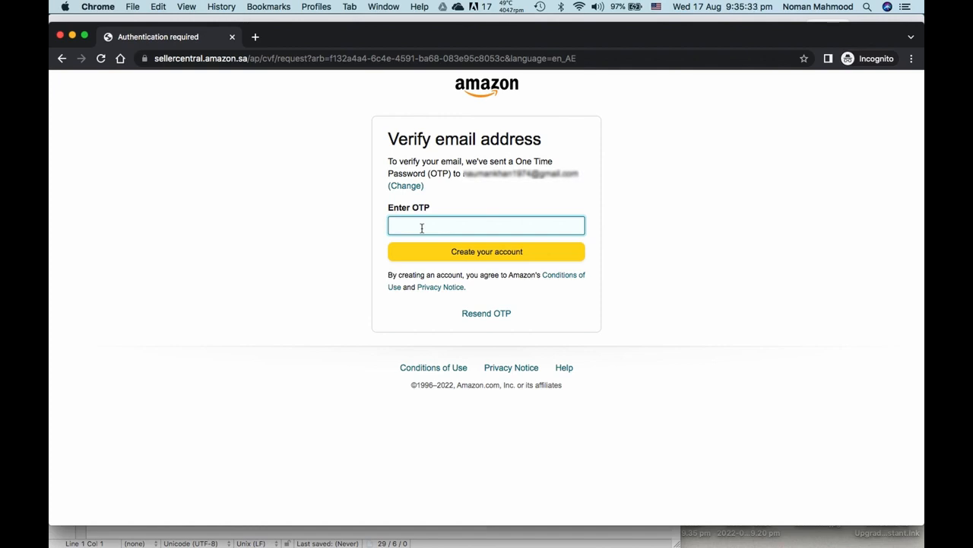
click(456, 254)
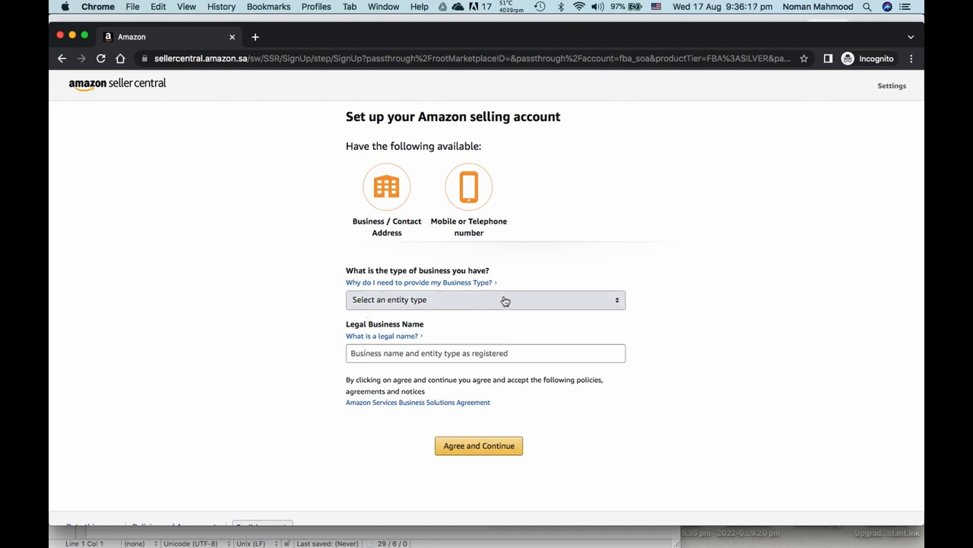
Choose 'None, I am an individual', enter the seller's legal name, and accept the agreement.
click(554, 301)
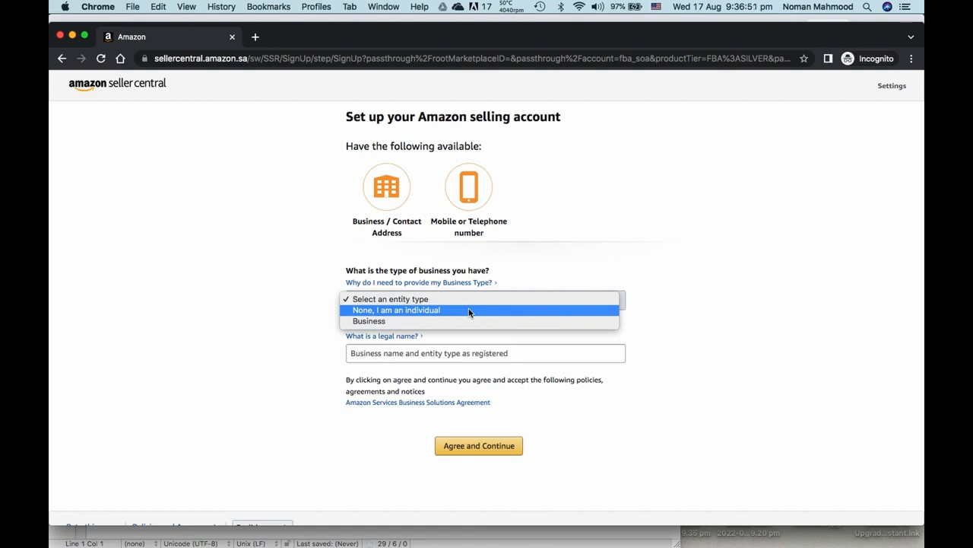
click(439, 311)
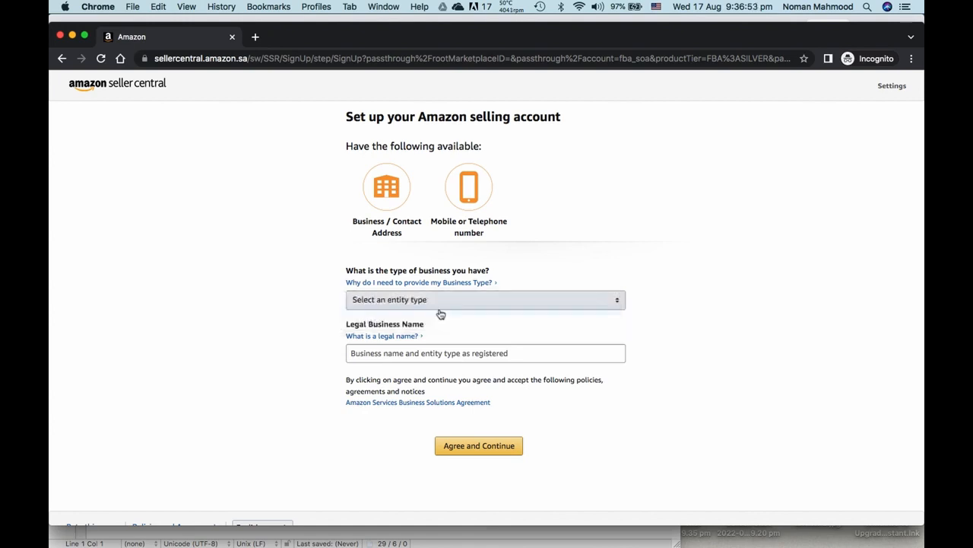
click(407, 359)
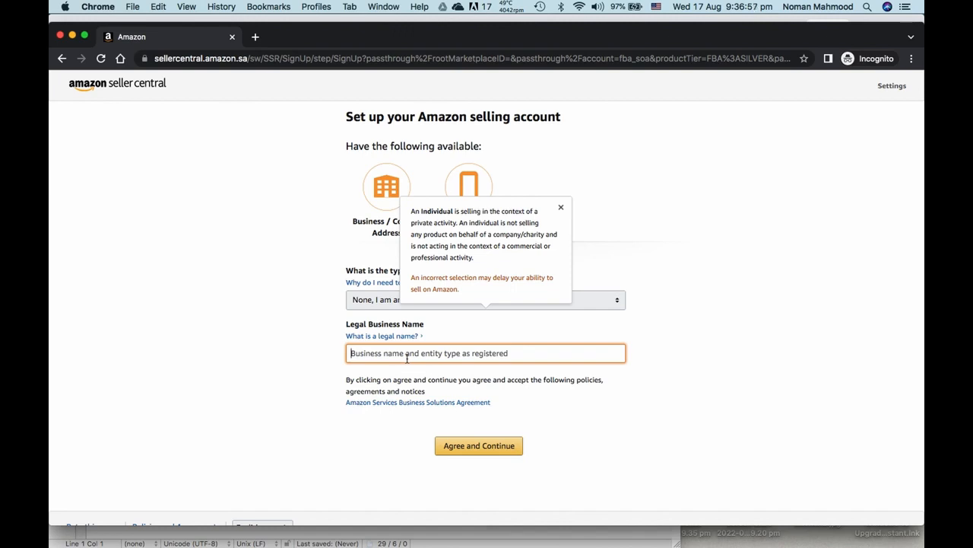
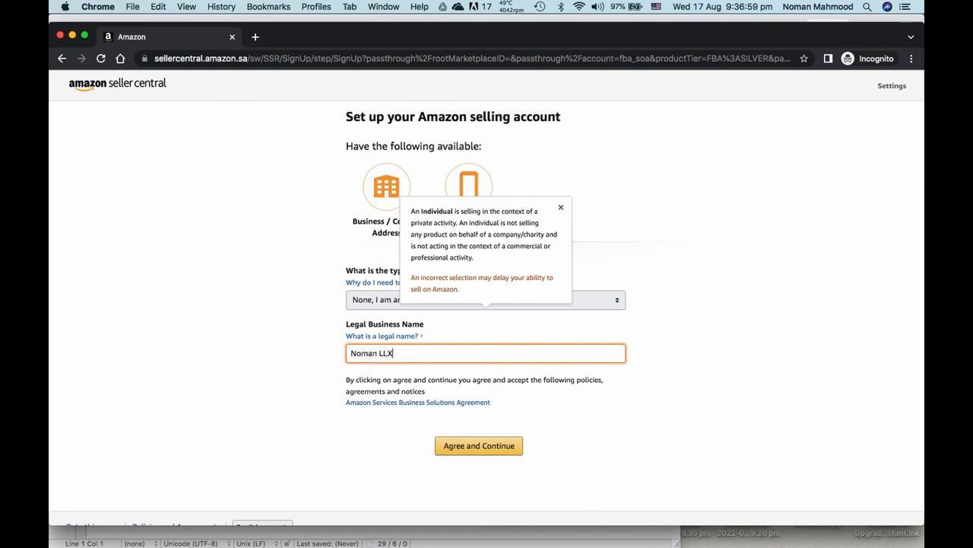
drag(379, 353, 407, 352)
click(288, 370)
click(560, 207)
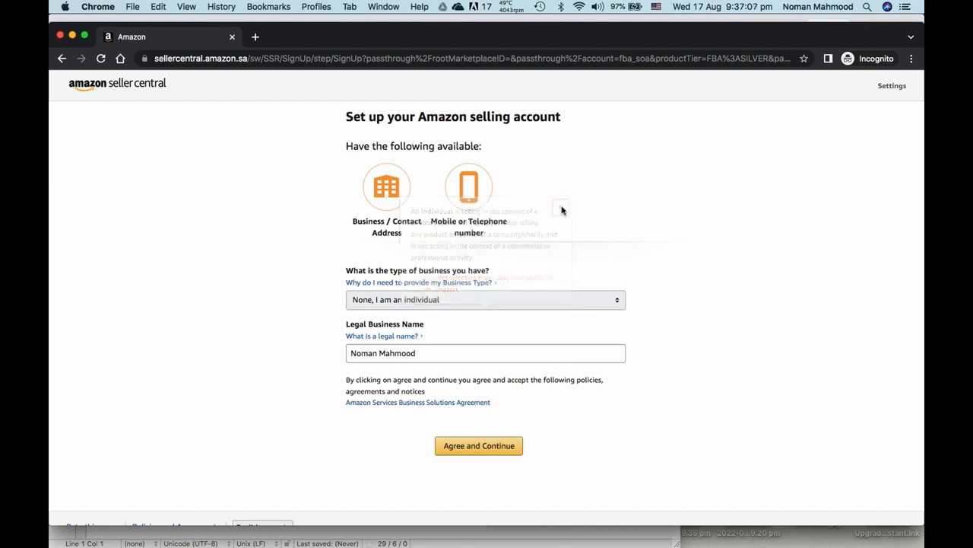
click(465, 450)
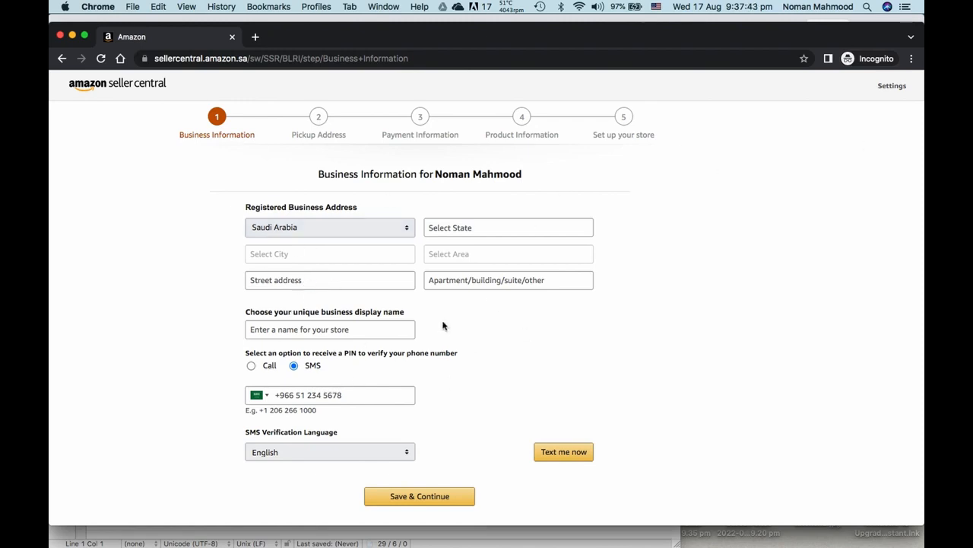
Keep Saudi Arabia as the registered business country.
click(334, 231)
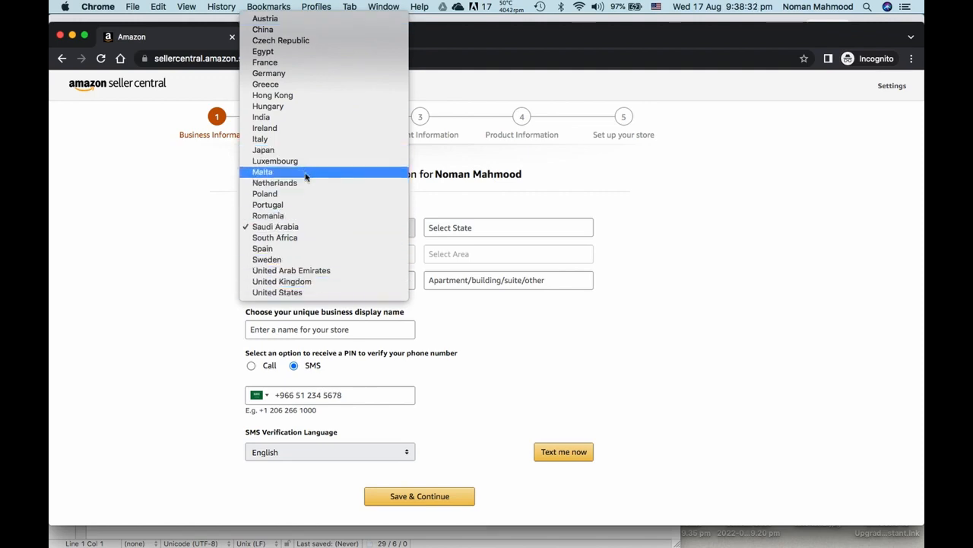
click(313, 227)
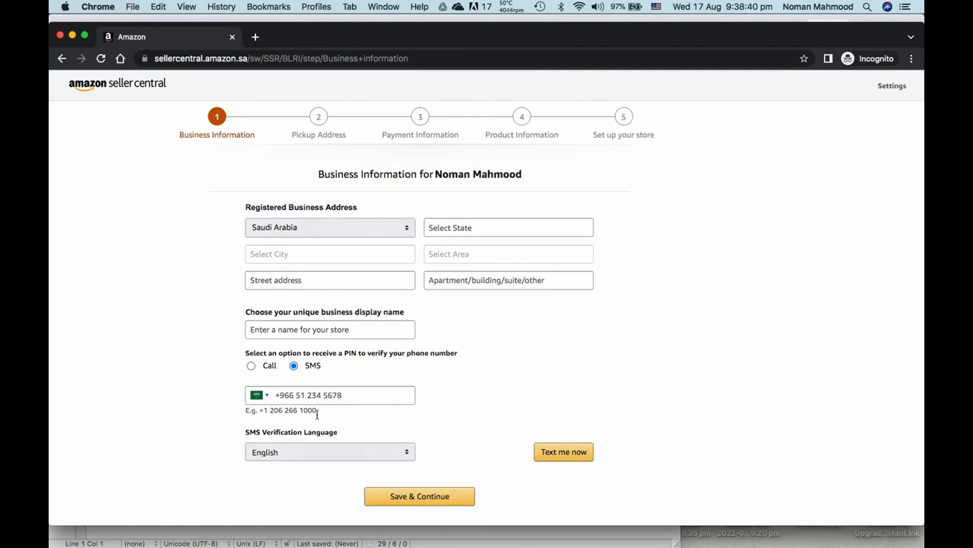
click(484, 229)
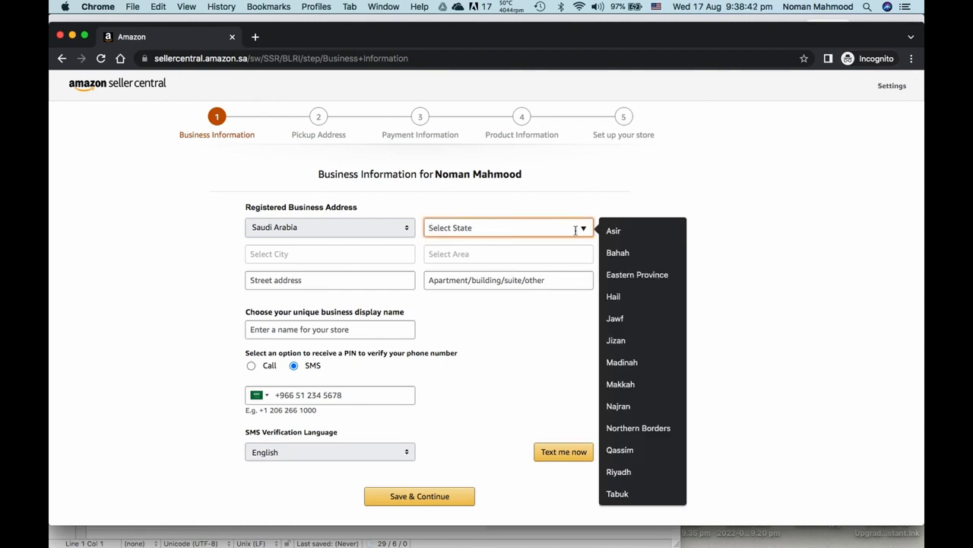
Set the address state to Riyadh and city to Al Bijadiyah, and paste in the street address.
click(619, 471)
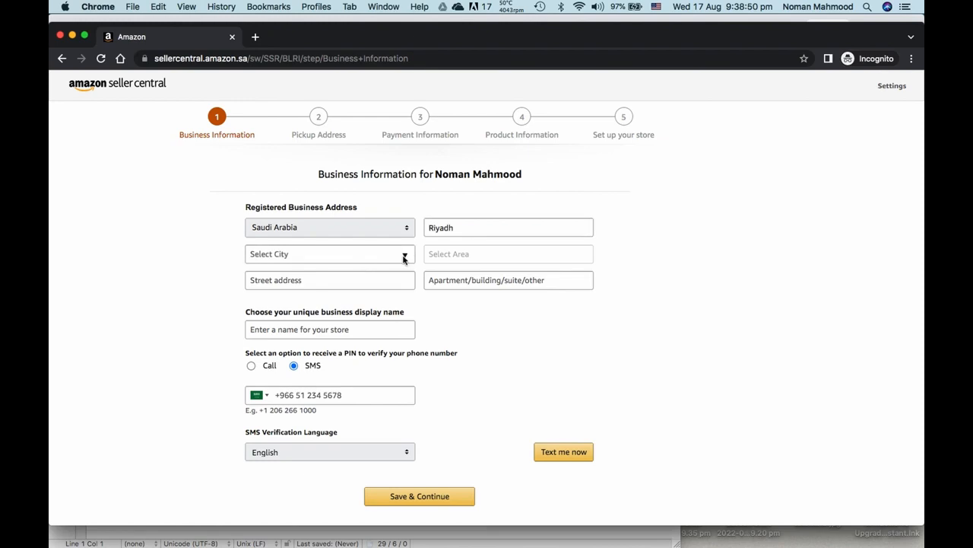
click(381, 255)
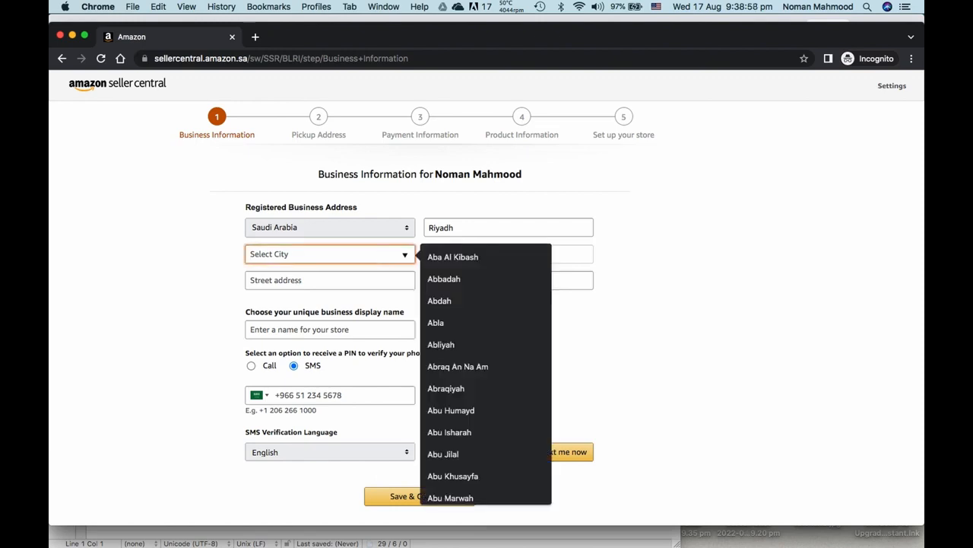
text(al)
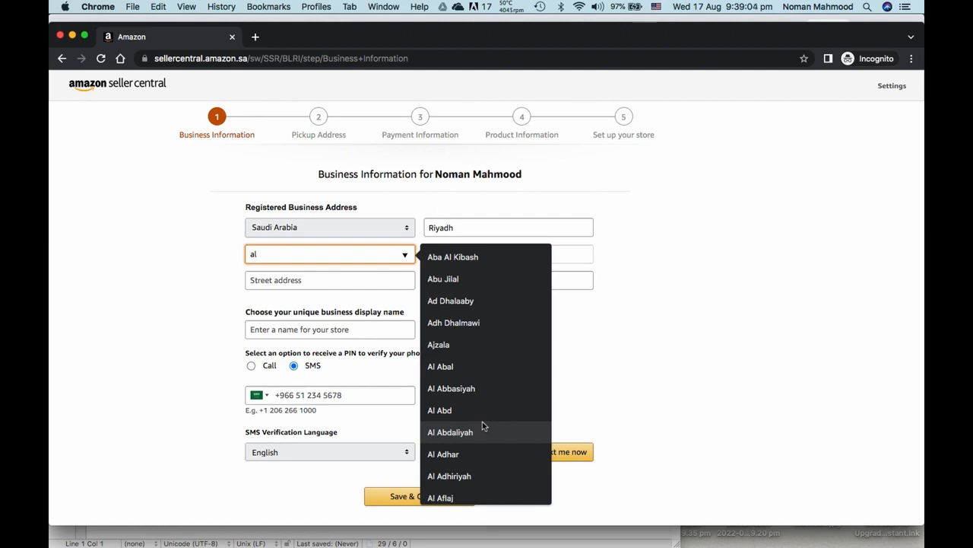
text(b)
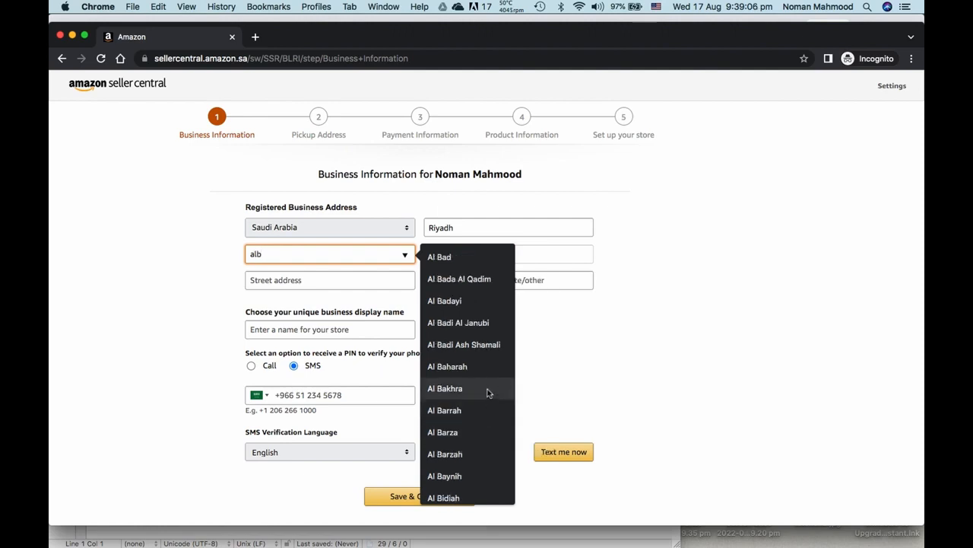
scroll(484, 411, down, 2)
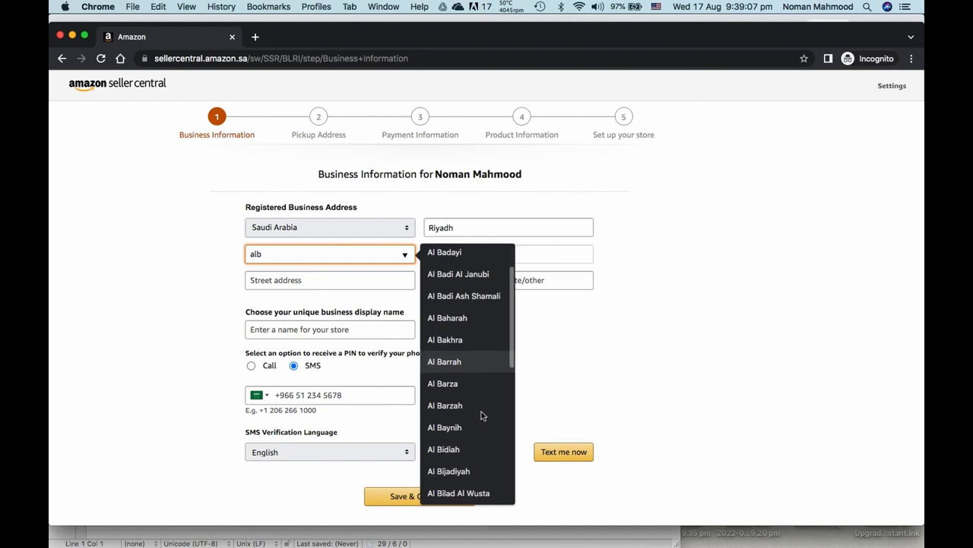
click(474, 467)
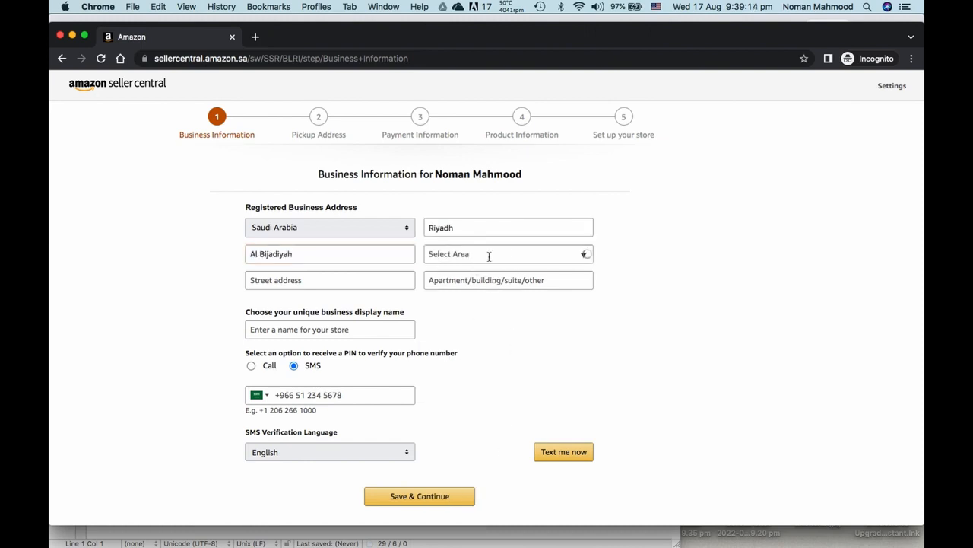
click(395, 277)
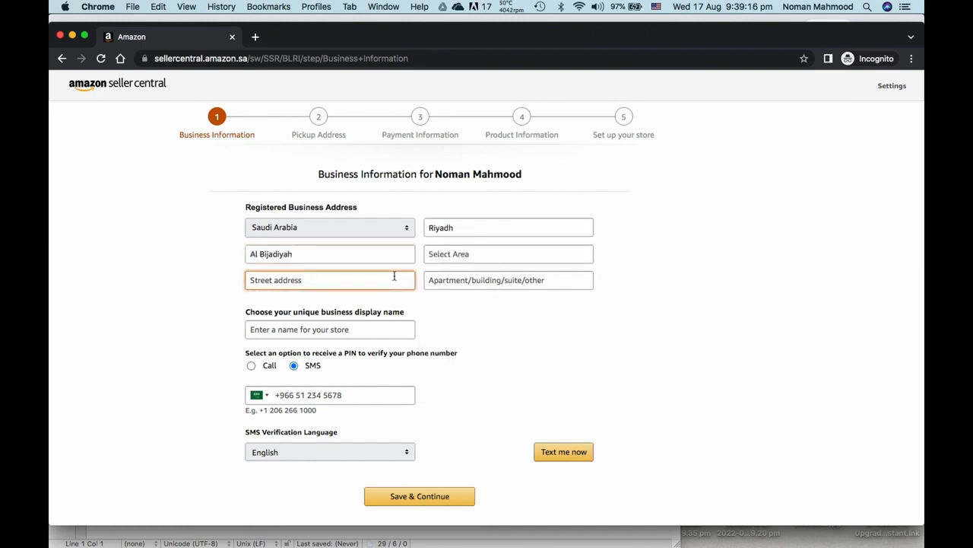
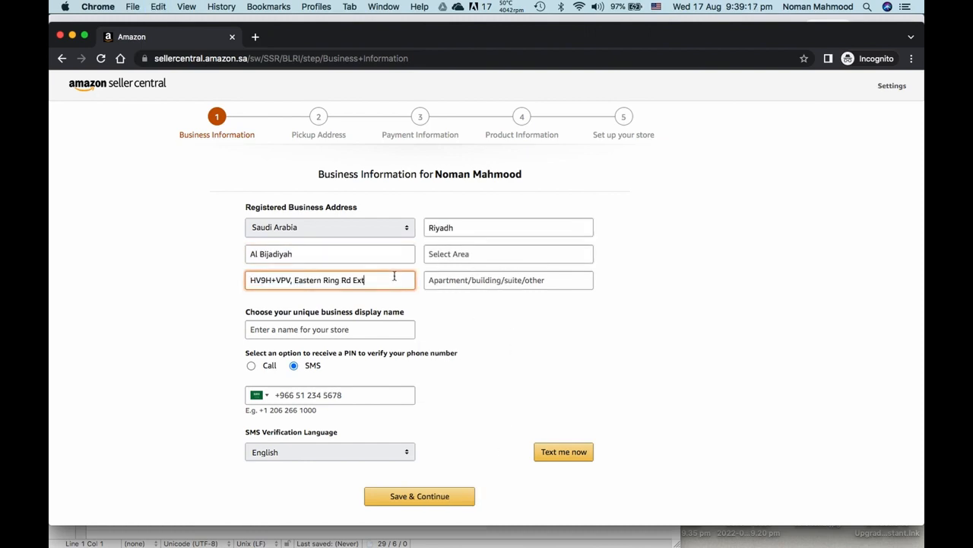
click(352, 328)
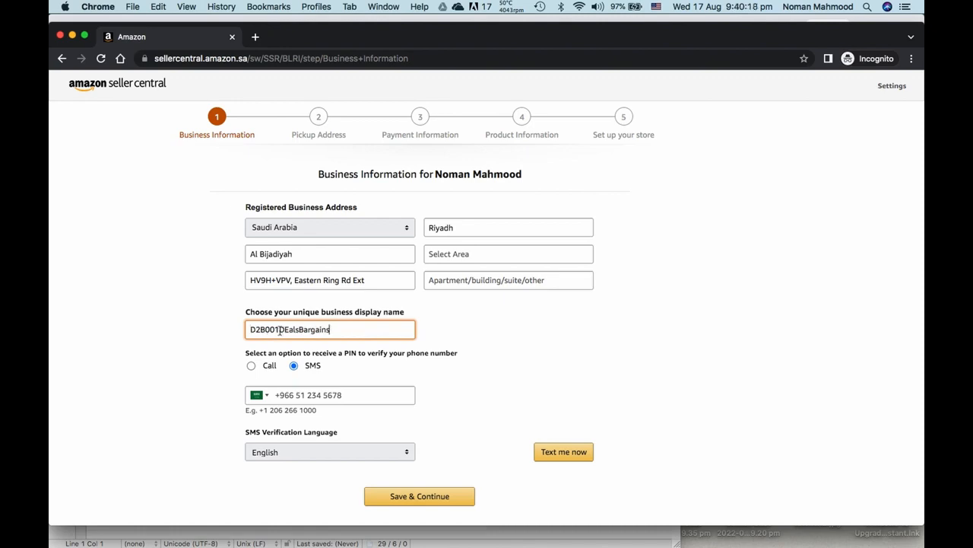
Edit the display name from D2B001DEalsBargains to DealsBargains01 until it shows as available.
drag(280, 329, 238, 332)
key(BackSpace)
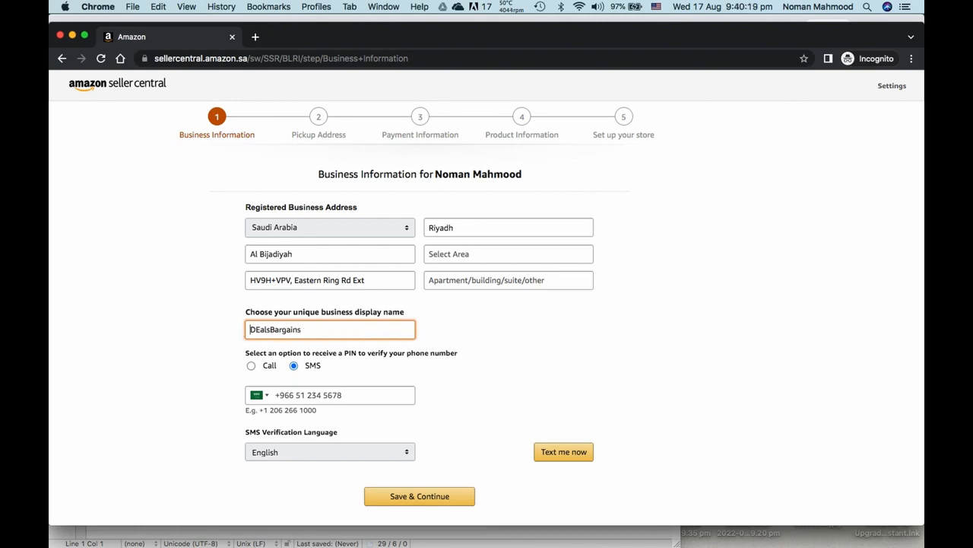
click(260, 330)
key(BackSpace)
text(e)
click(222, 367)
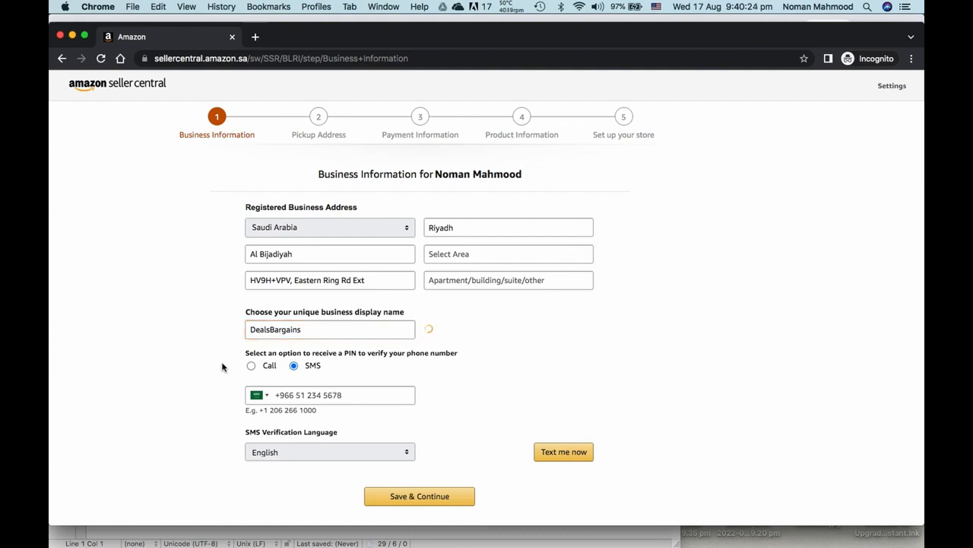
click(315, 330)
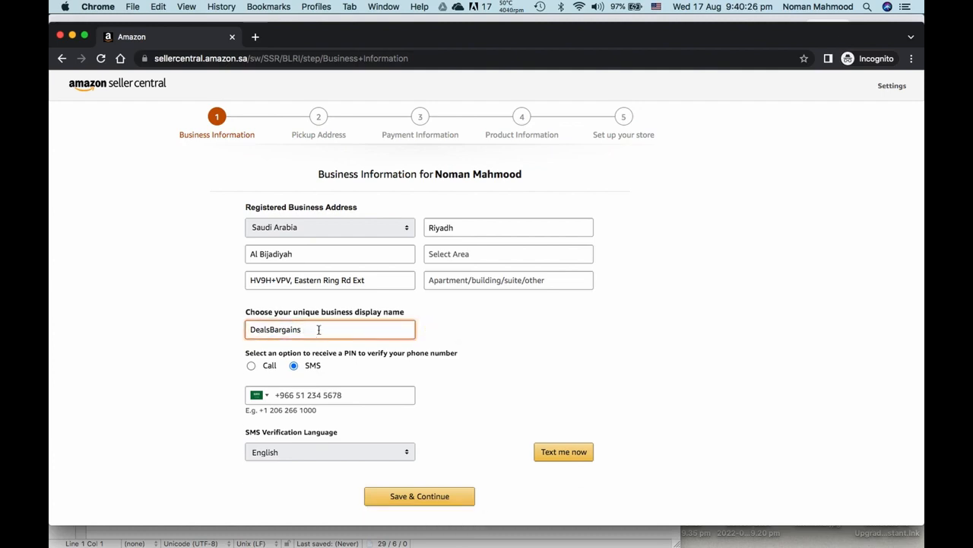
text(01)
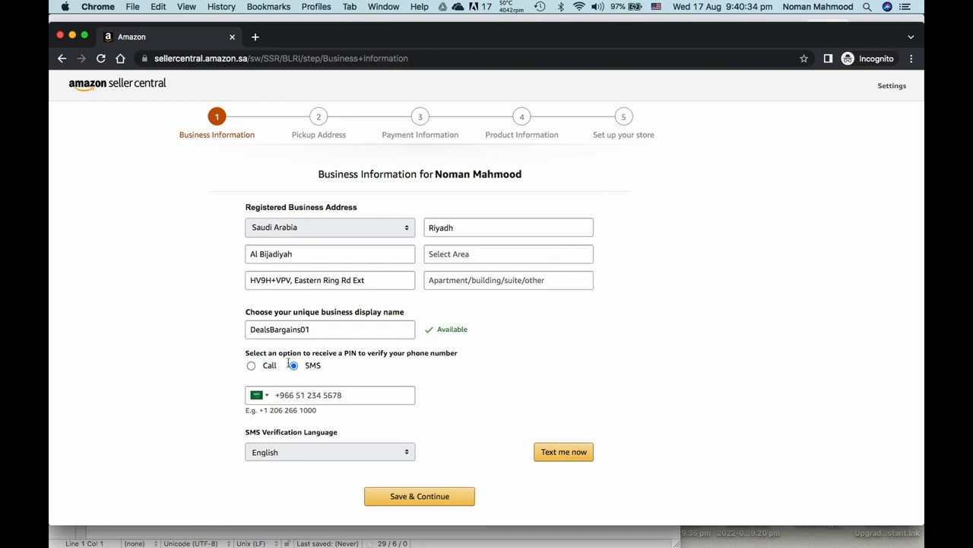
click(266, 400)
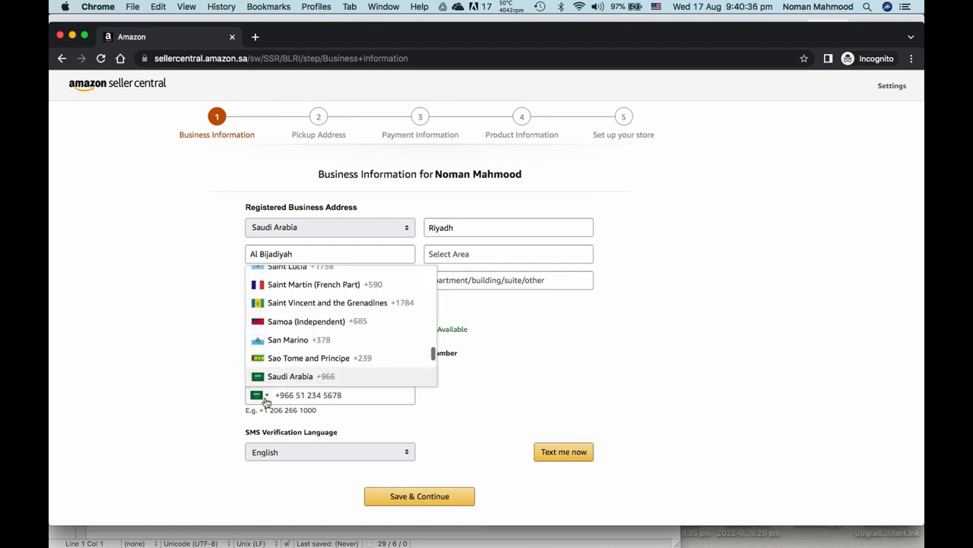
Switch the phone country code from +966 to Anguilla (+1 264).
scroll(298, 346, up, 3)
scroll(297, 346, up, 10)
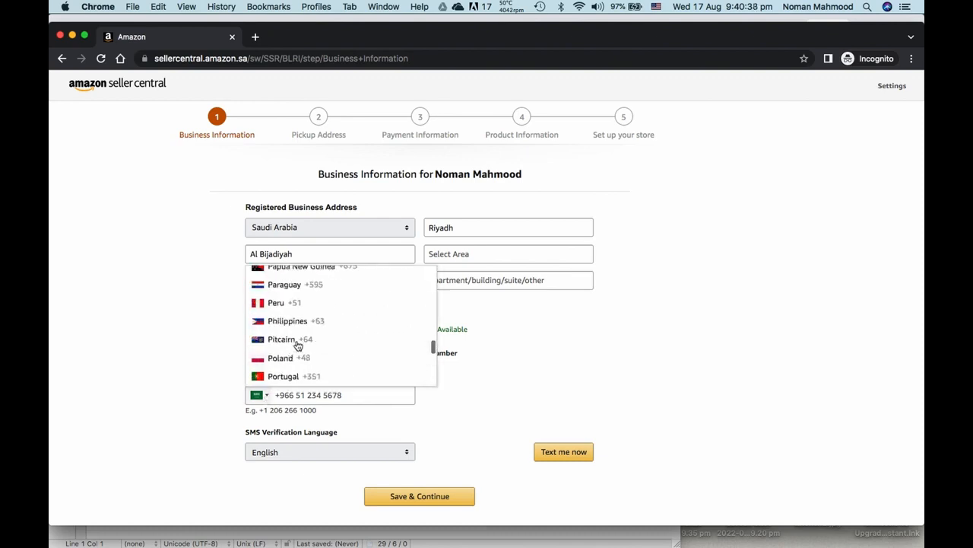
scroll(298, 346, up, 8)
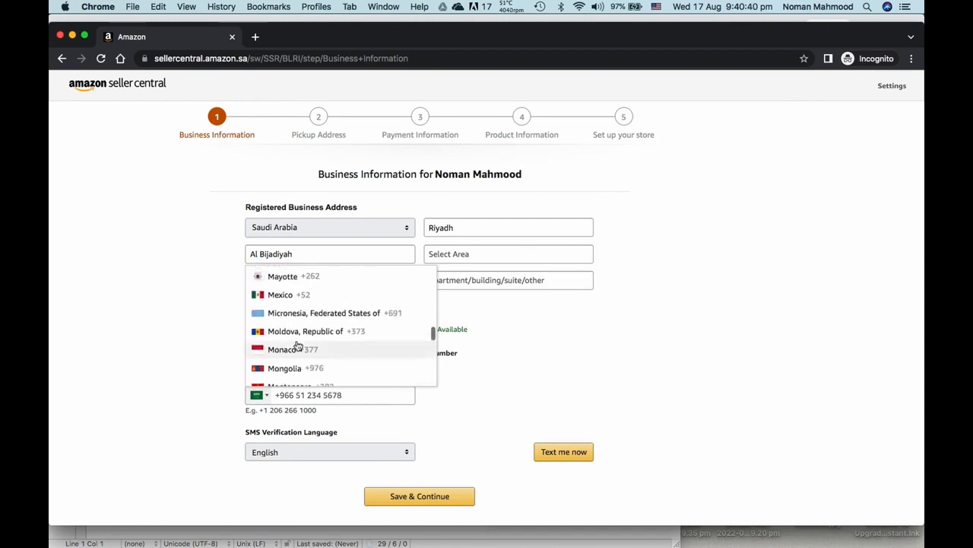
scroll(297, 346, up, 8)
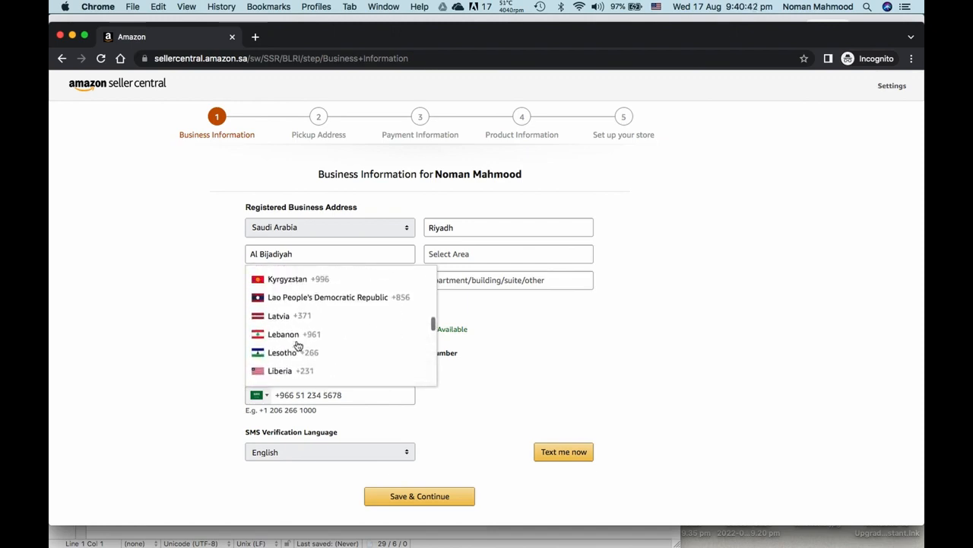
scroll(298, 346, up, 8)
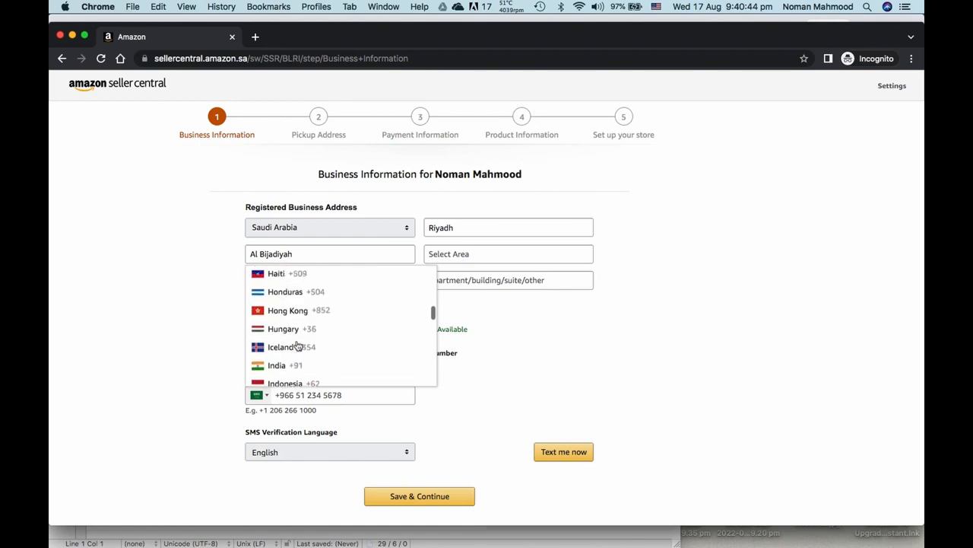
scroll(298, 346, up, 8)
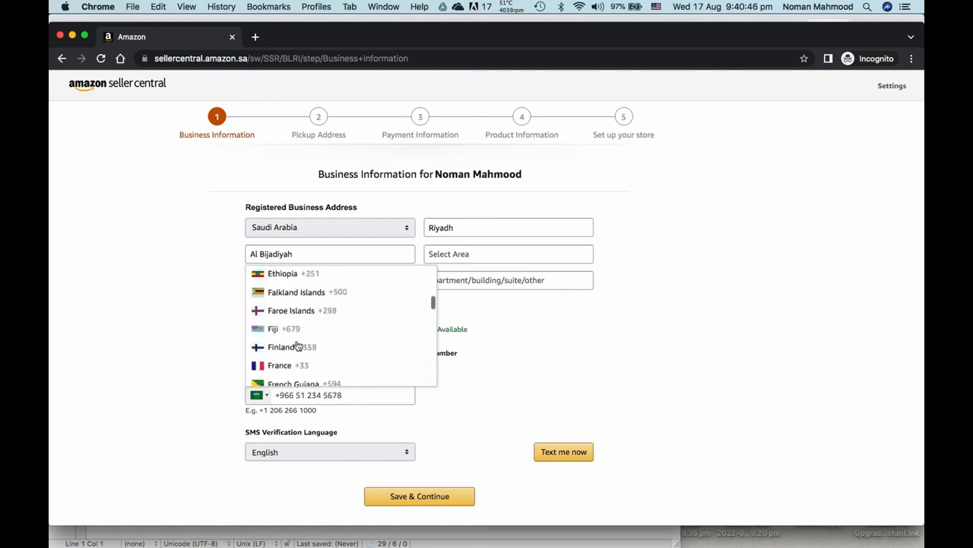
scroll(298, 346, up, 6)
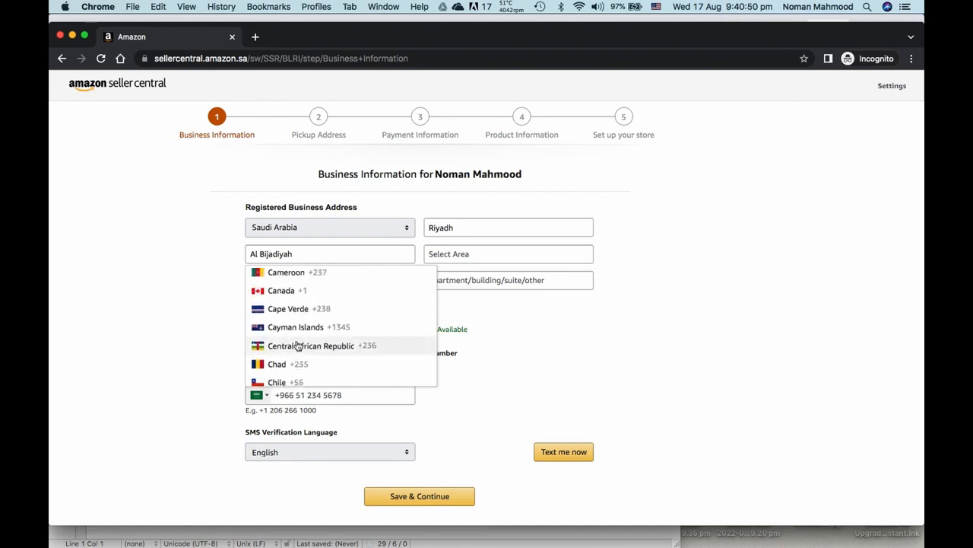
scroll(298, 346, down, 20)
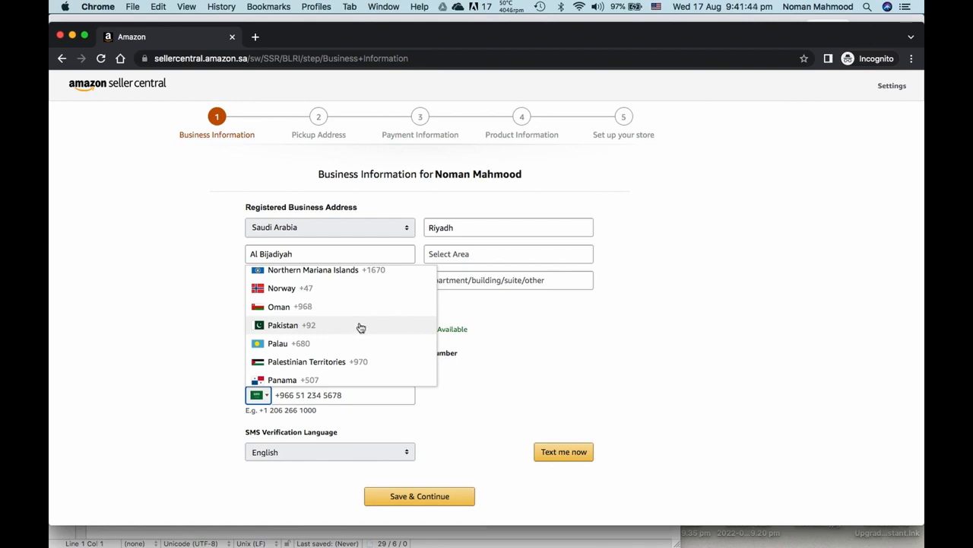
scroll(358, 325, up, 20)
scroll(354, 324, up, 5)
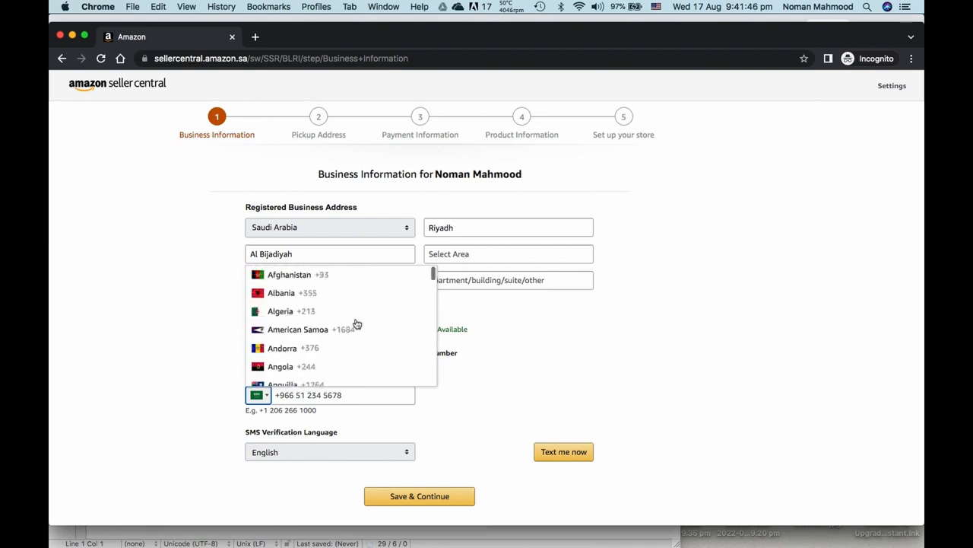
scroll(356, 322, down, 1)
click(340, 313)
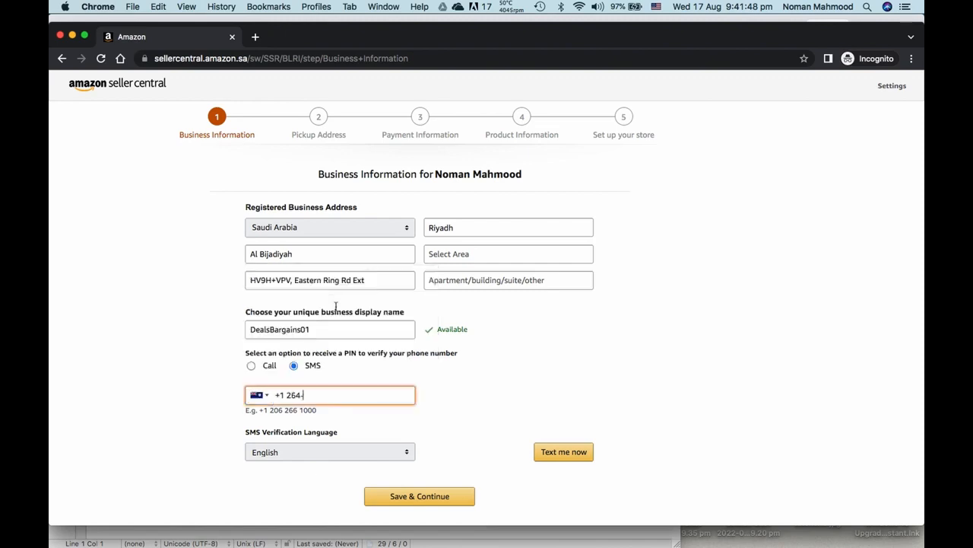
Change the phone code to Australia (+61), enter the phone number, and request an SMS PIN.
click(257, 401)
scroll(302, 320, down, 1)
scroll(301, 318, down, 1)
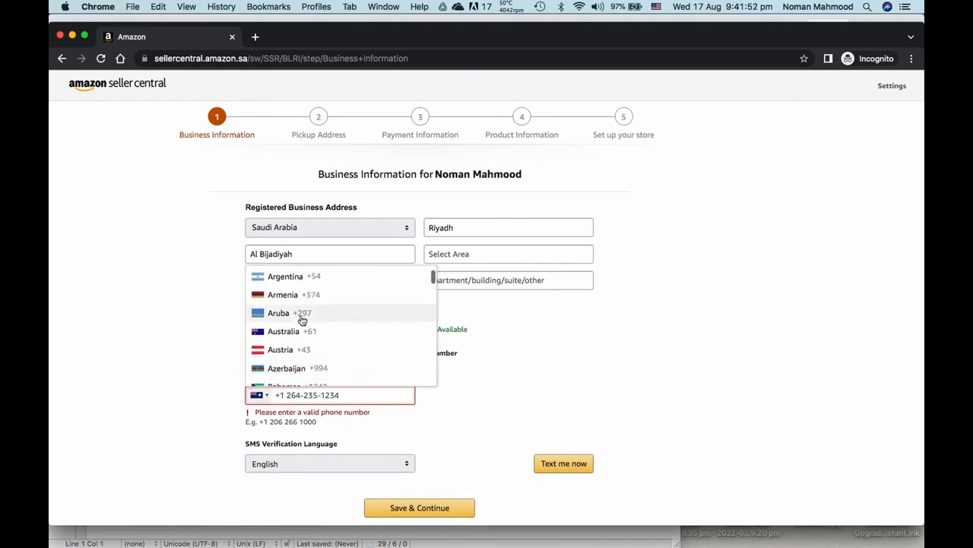
click(296, 331)
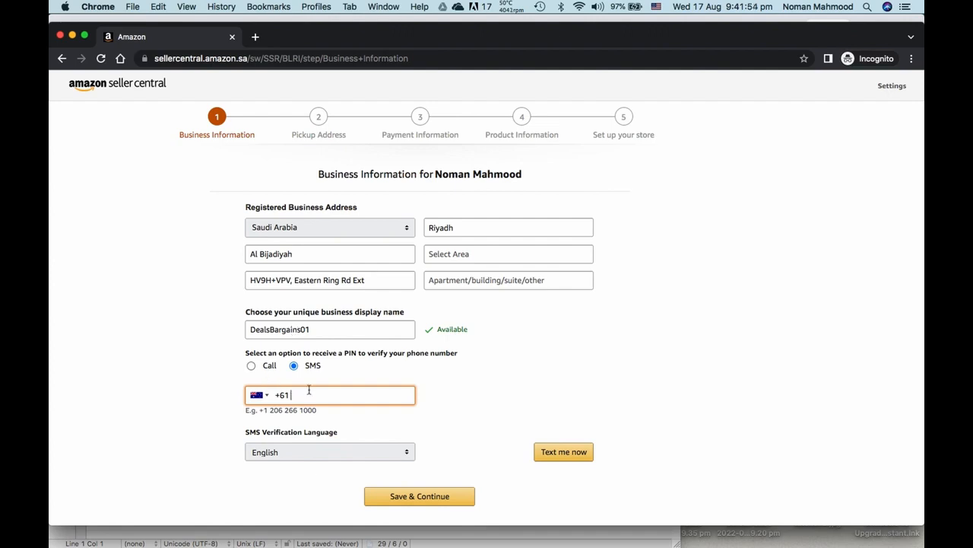
text(•••••)
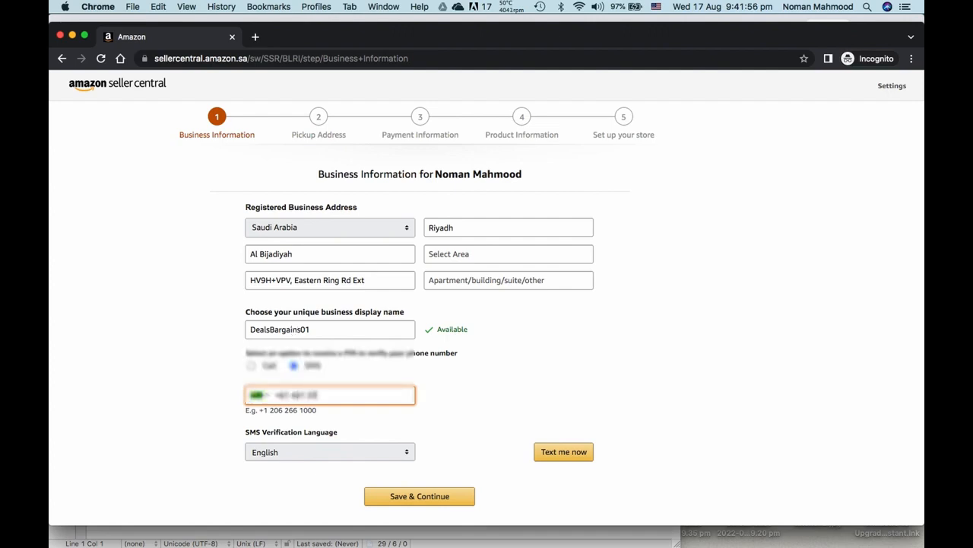
text(•••••)
click(432, 413)
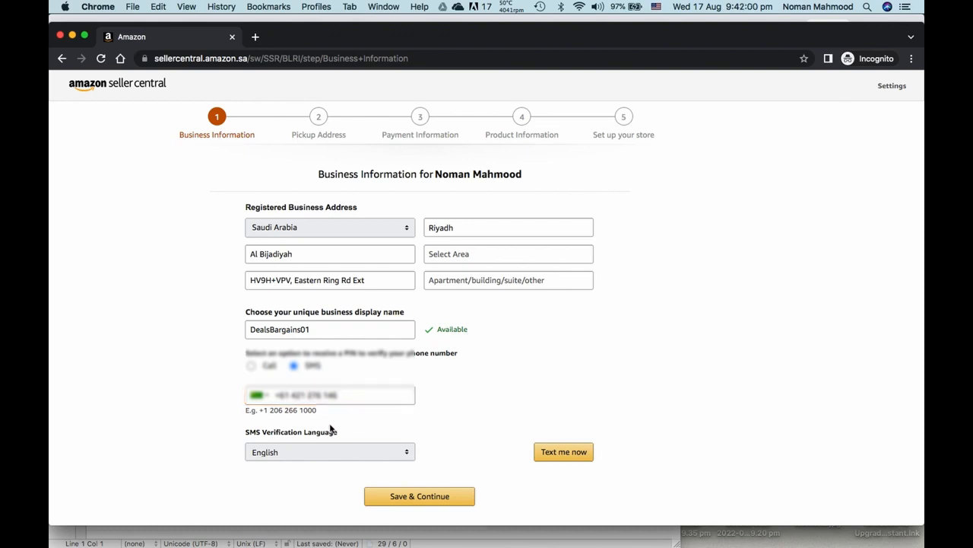
click(562, 455)
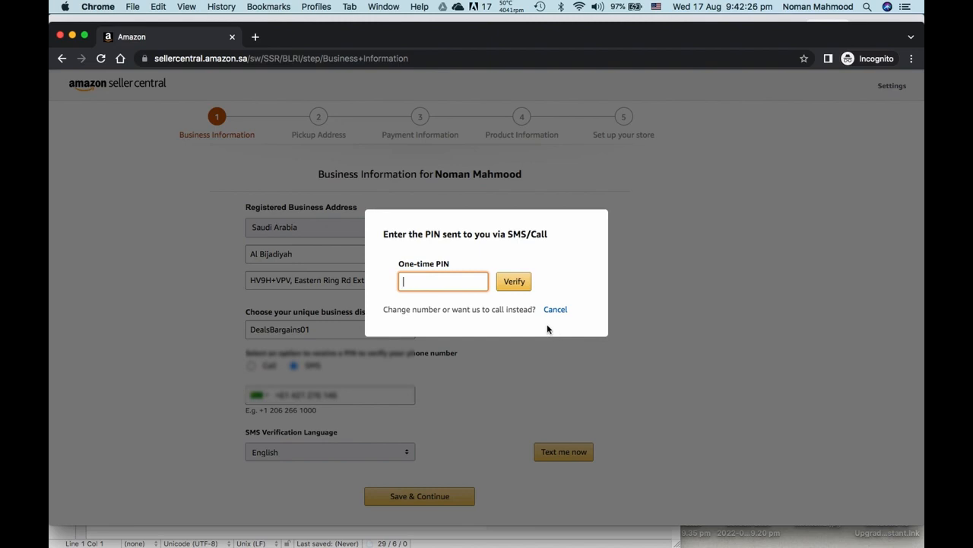
Verify the phone number with the one-time PIN and try saving the business information.
click(511, 282)
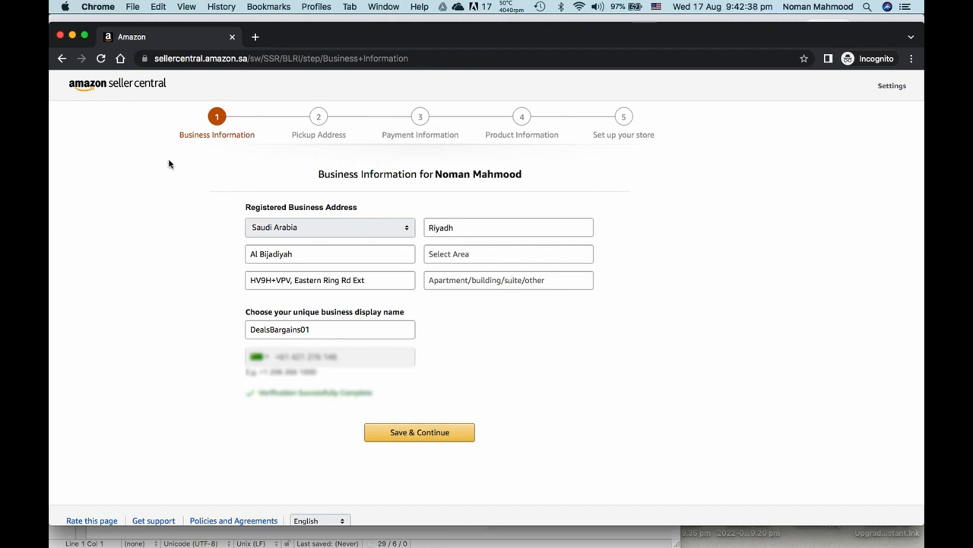
click(396, 432)
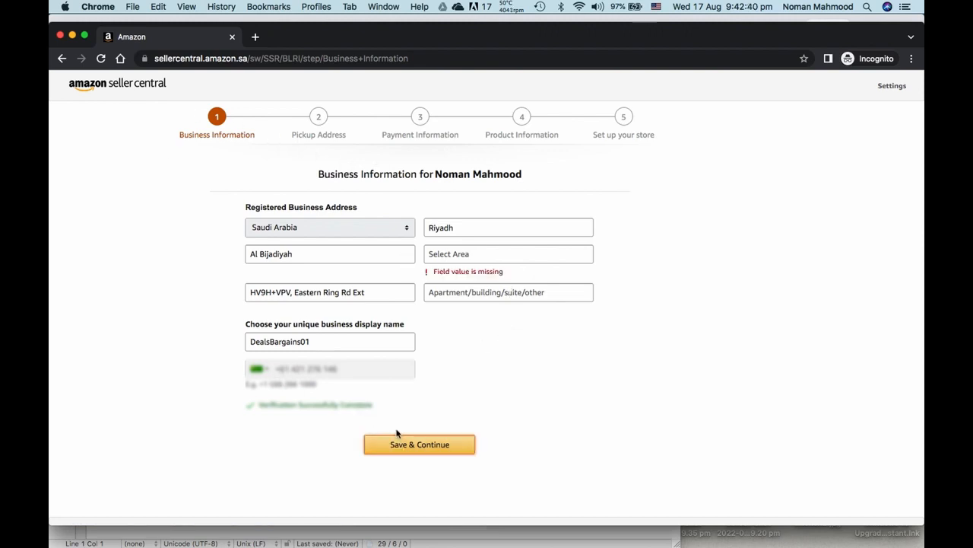
Set the missing area to Al Bijadiyah and save the business information.
click(465, 254)
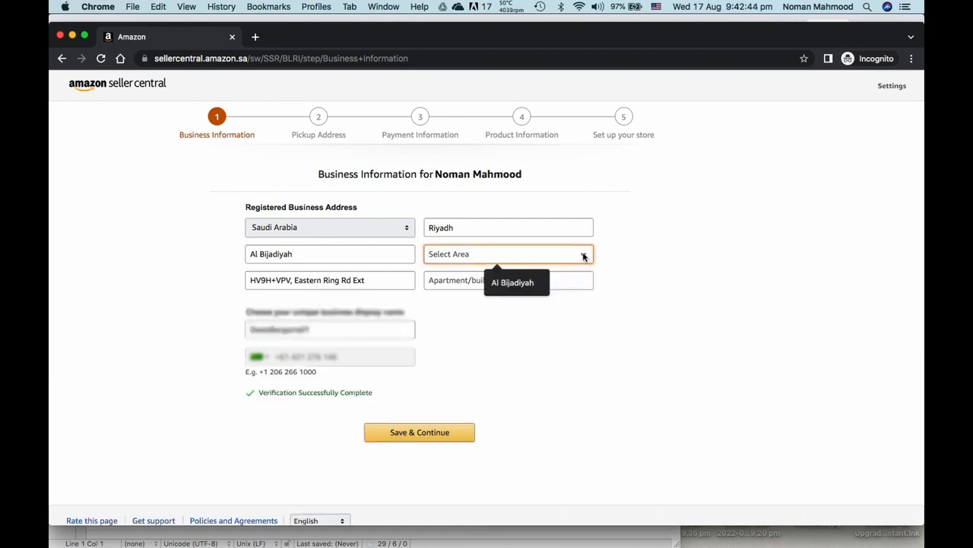
text(f)
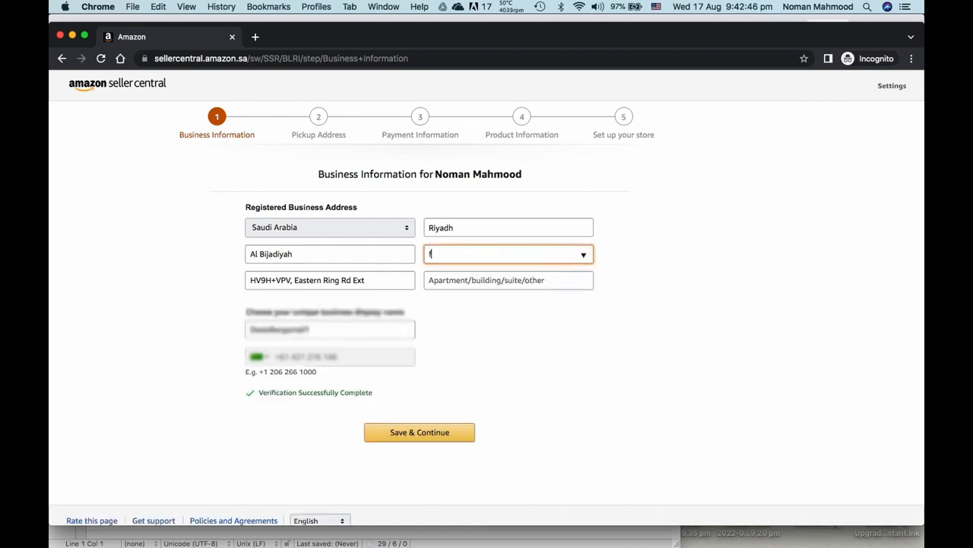
key(BackSpace)
text(A)
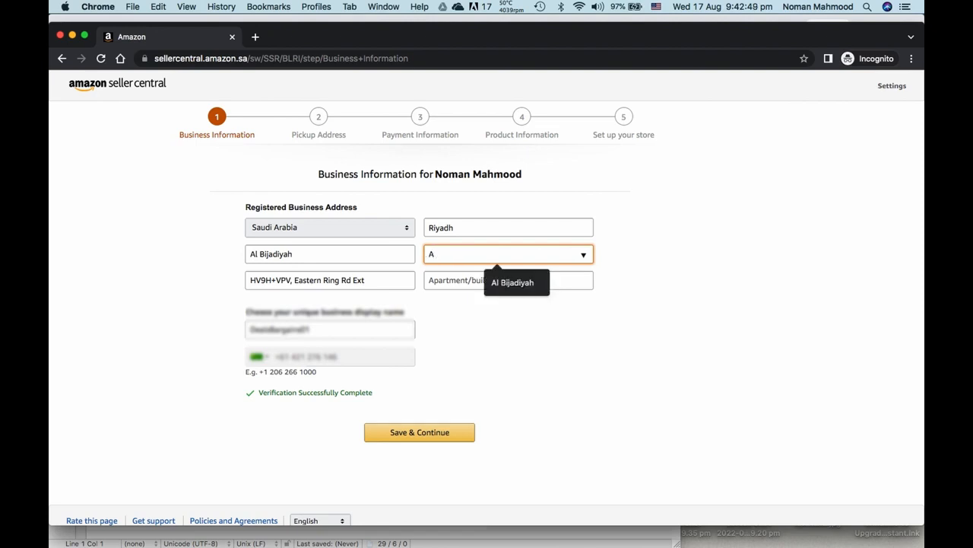
click(536, 285)
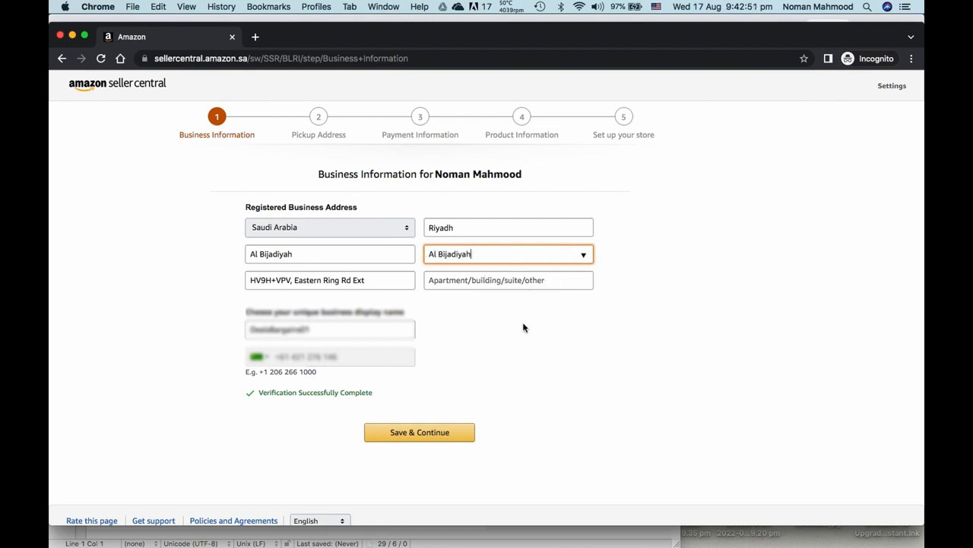
click(433, 432)
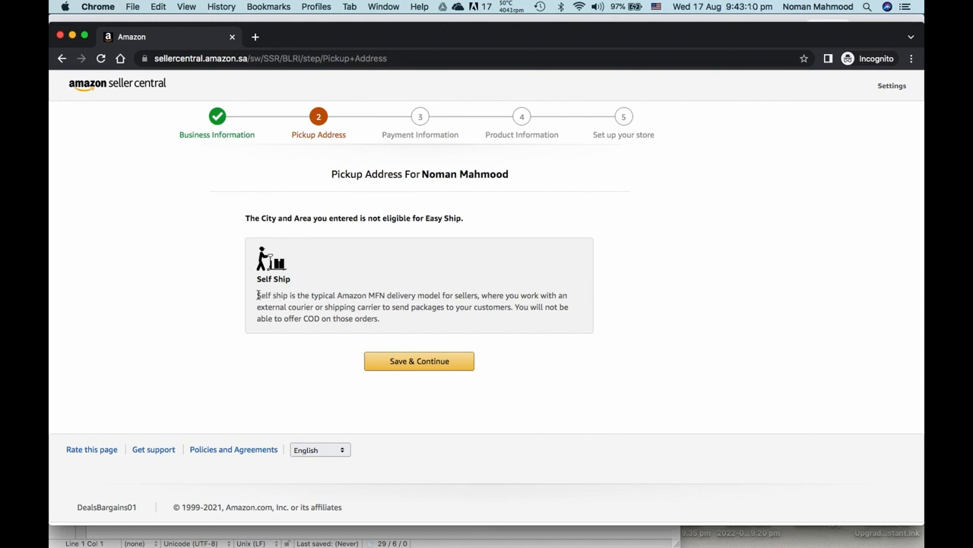
Review the Self Ship description and save Self Ship as the pickup option.
drag(256, 295, 368, 298)
click(333, 298)
drag(379, 320, 257, 293)
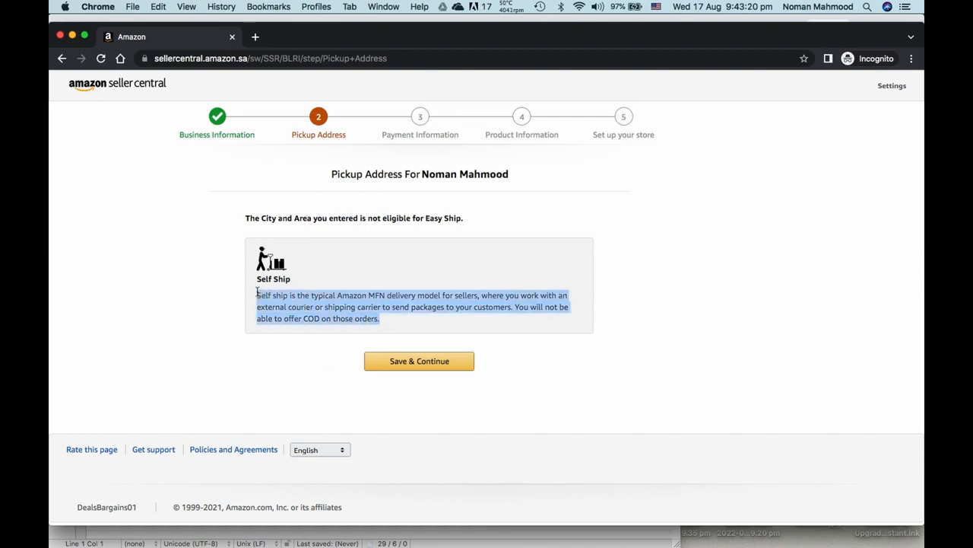
click(286, 298)
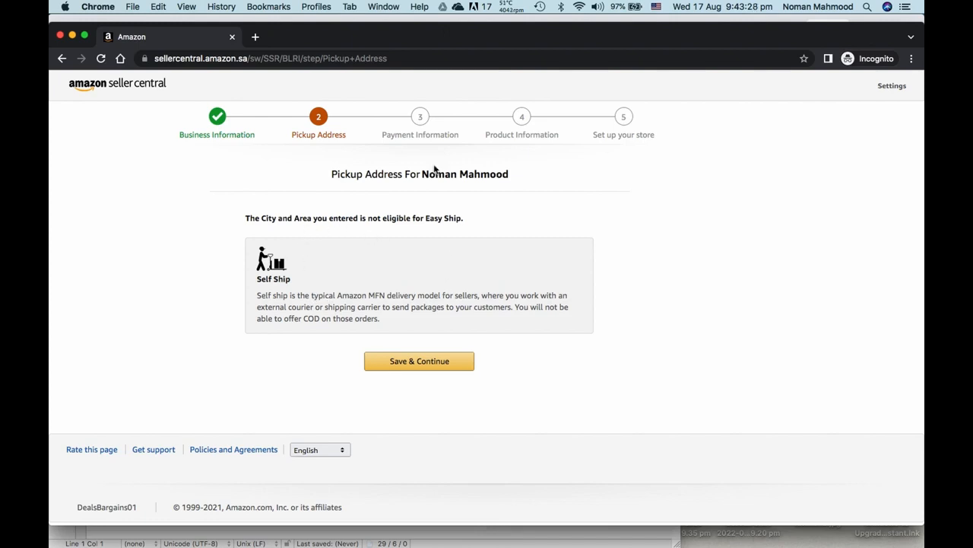
click(431, 362)
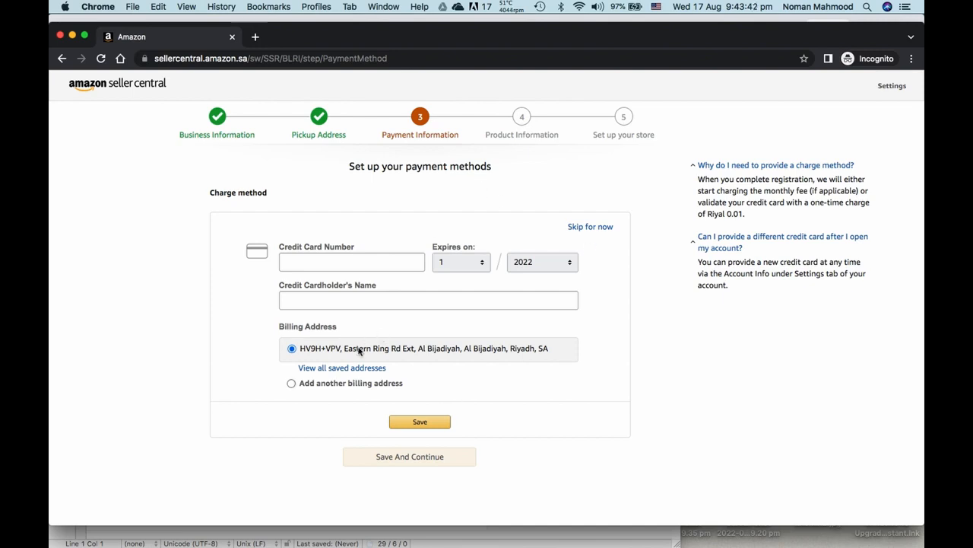
Keep the saved Saudi Arabia billing address and skip adding a payment method for now.
click(292, 383)
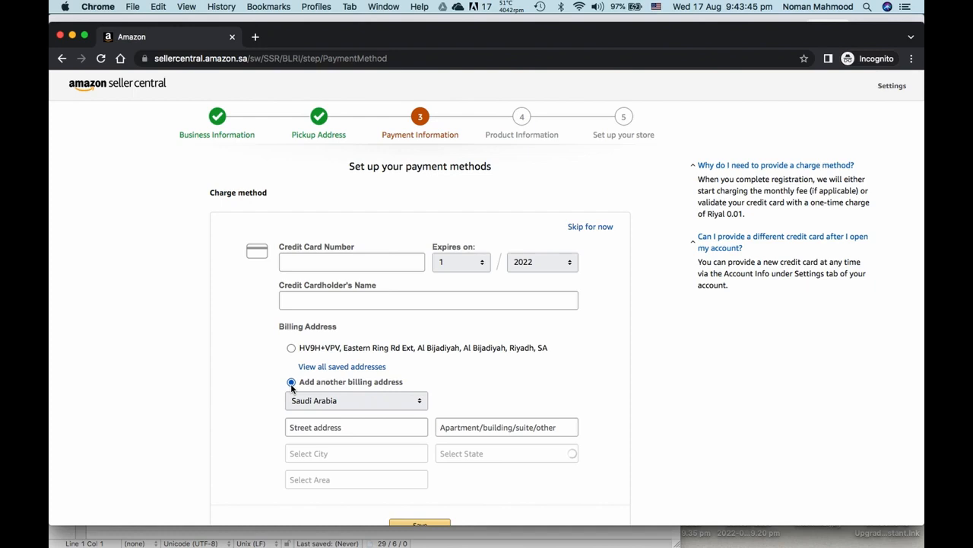
click(369, 401)
click(235, 396)
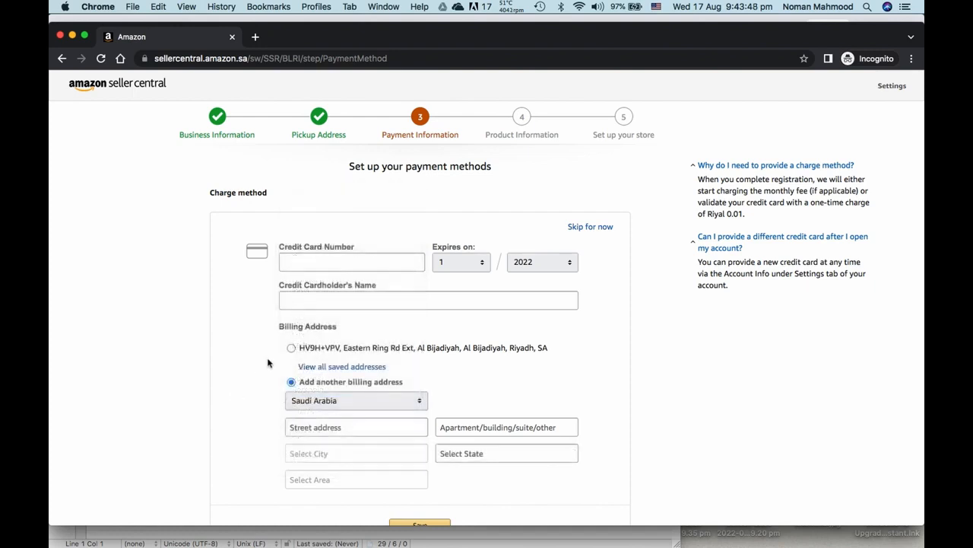
click(291, 348)
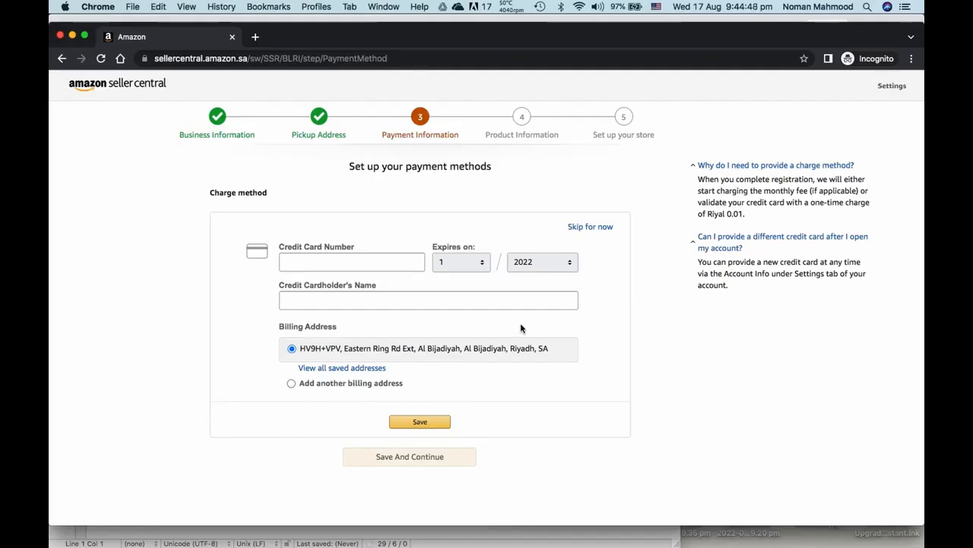
click(601, 231)
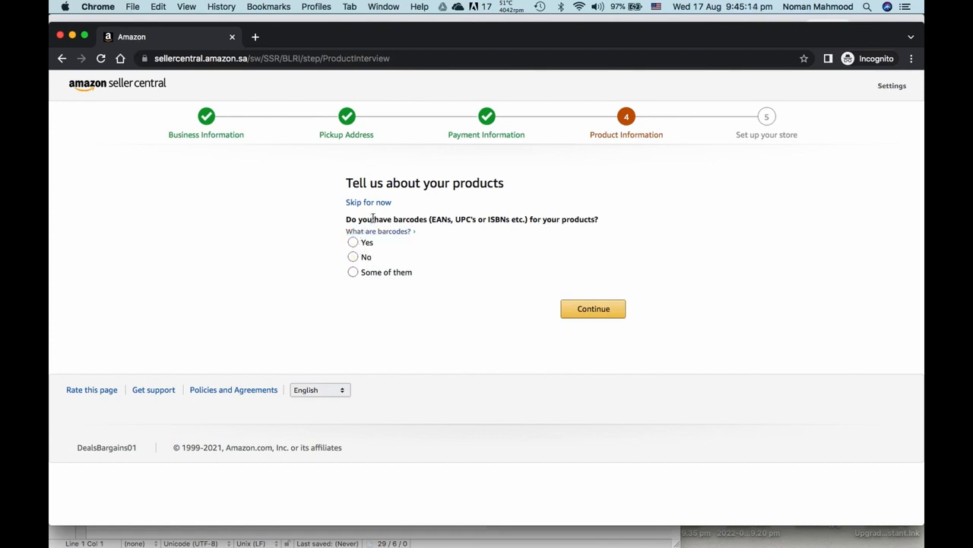
Answer No to barcodes and branding, choose 'List products one by one', and continue.
click(354, 257)
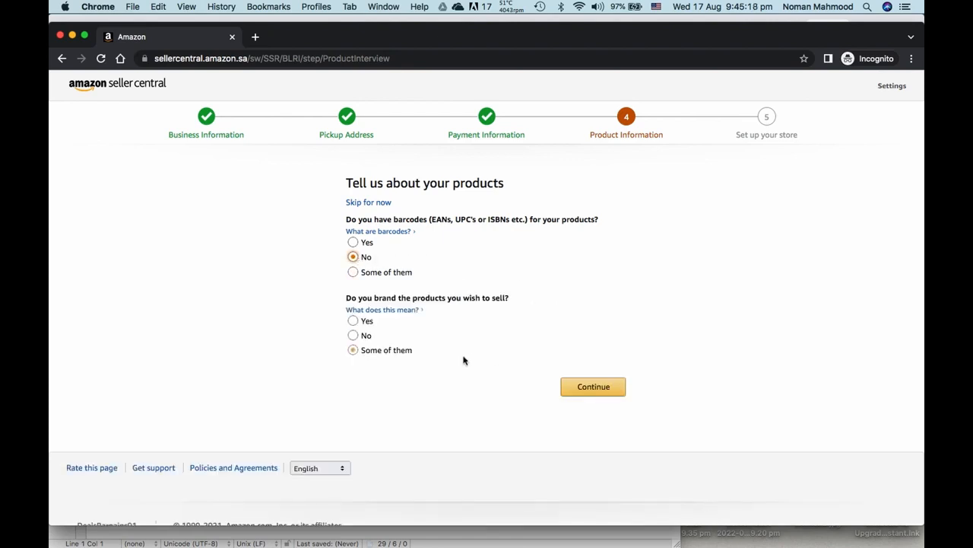
click(397, 344)
click(354, 338)
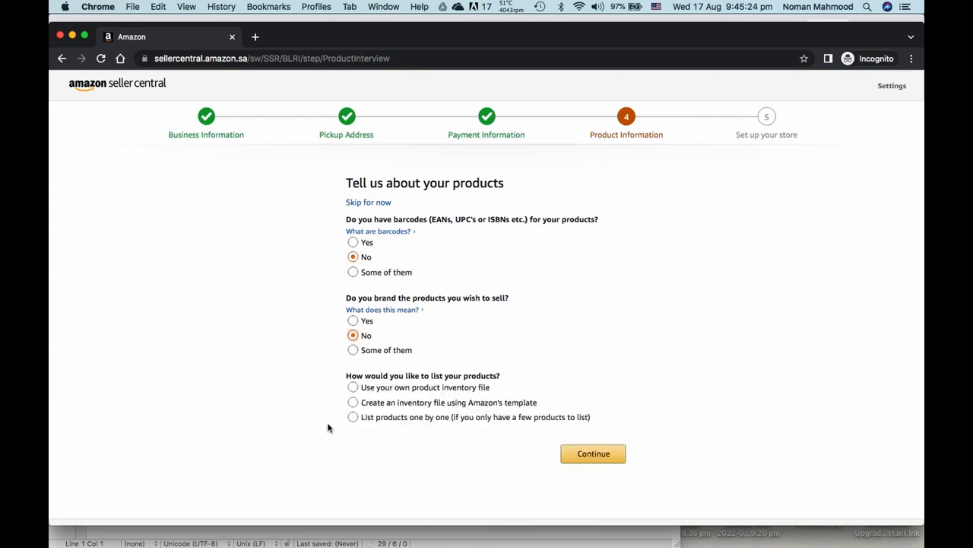
scroll(328, 427, down, 1)
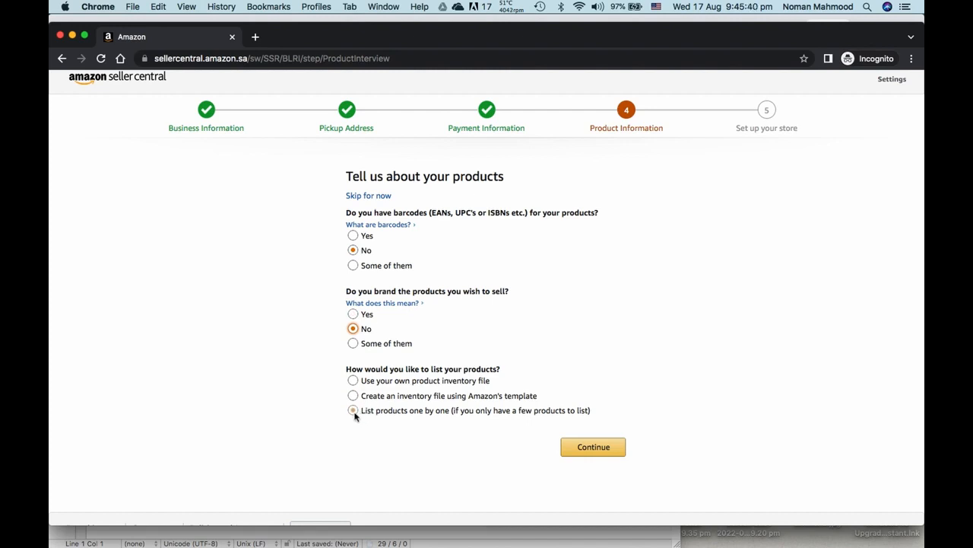
click(354, 412)
click(578, 447)
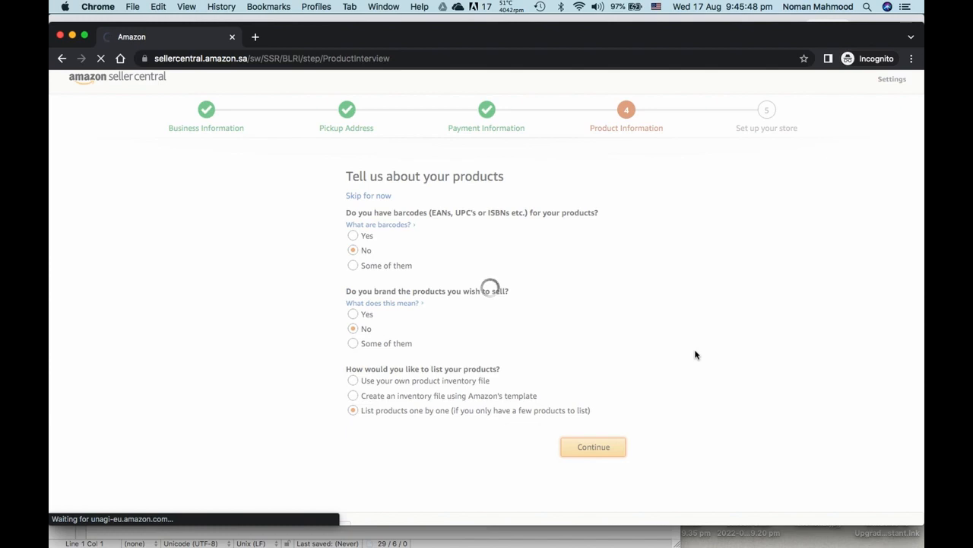
scroll(671, 326, down, 1)
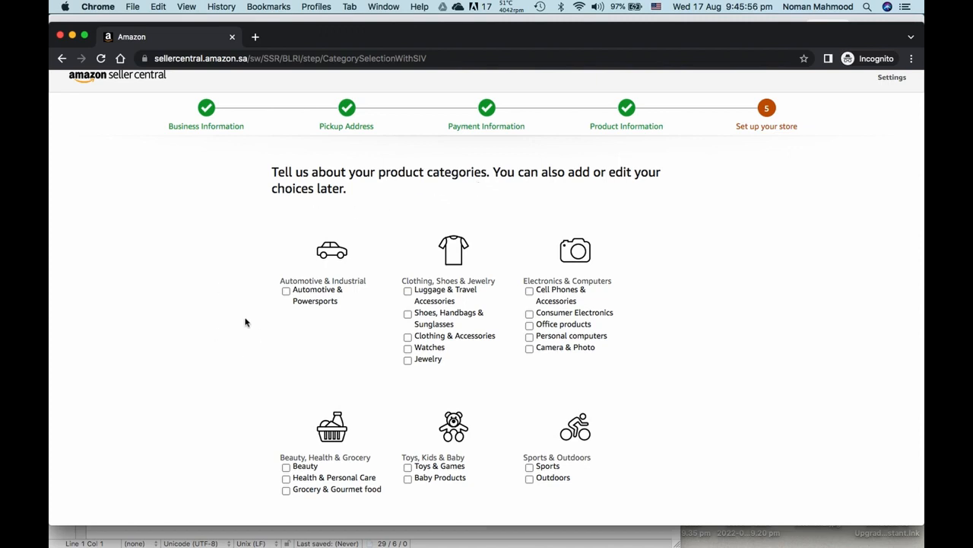
Add Cell Phones & Accessories, Toys & Games and Kitchen to the chosen categories and finish.
scroll(243, 318, down, 2)
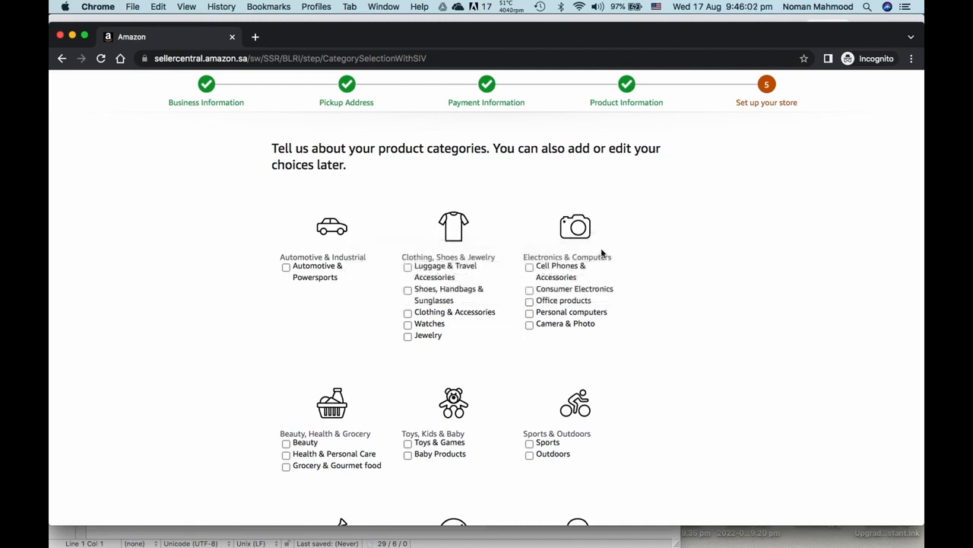
scroll(619, 328, down, 3)
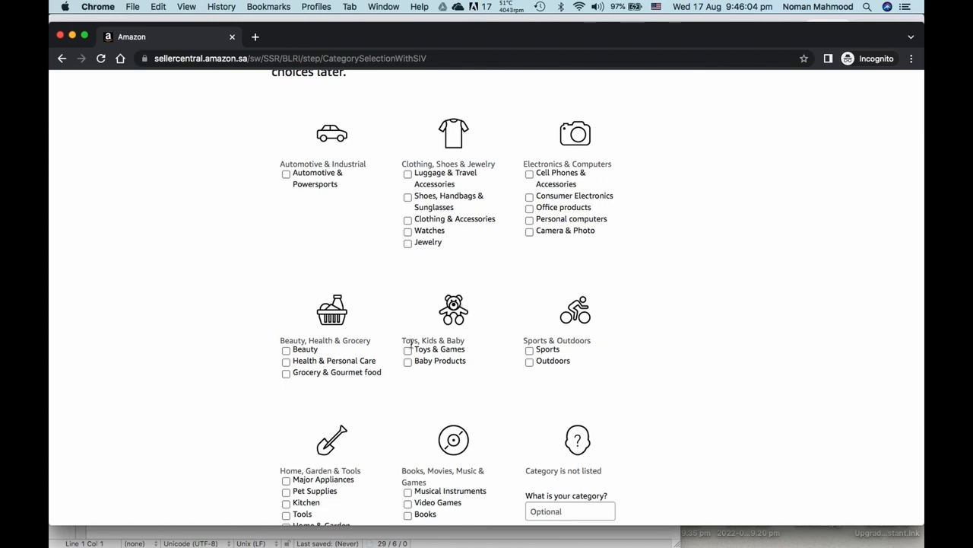
scroll(292, 418, down, 3)
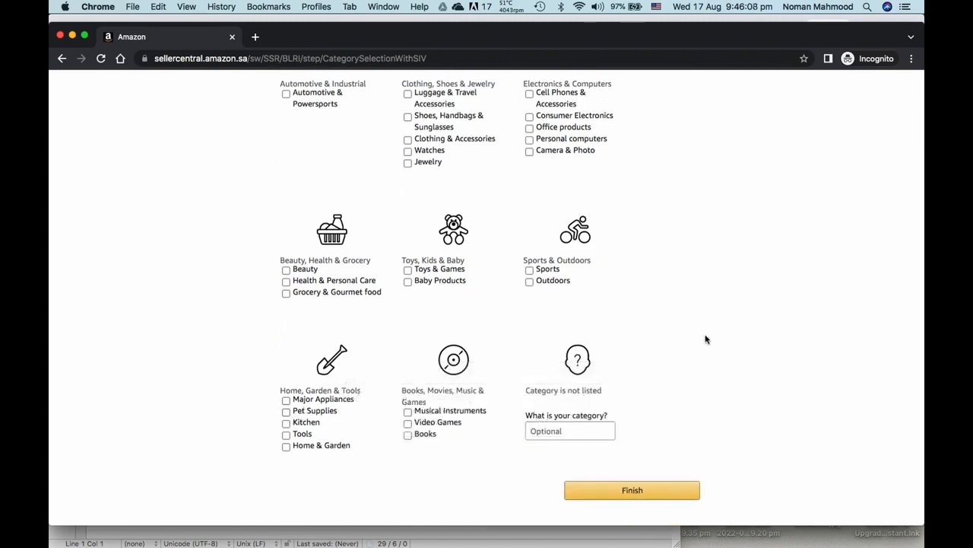
scroll(706, 339, up, 4)
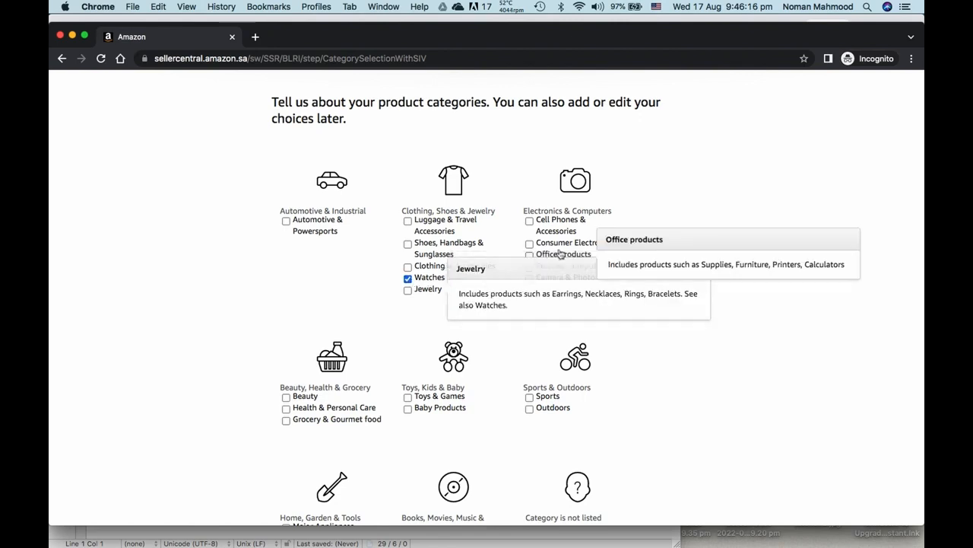
click(530, 221)
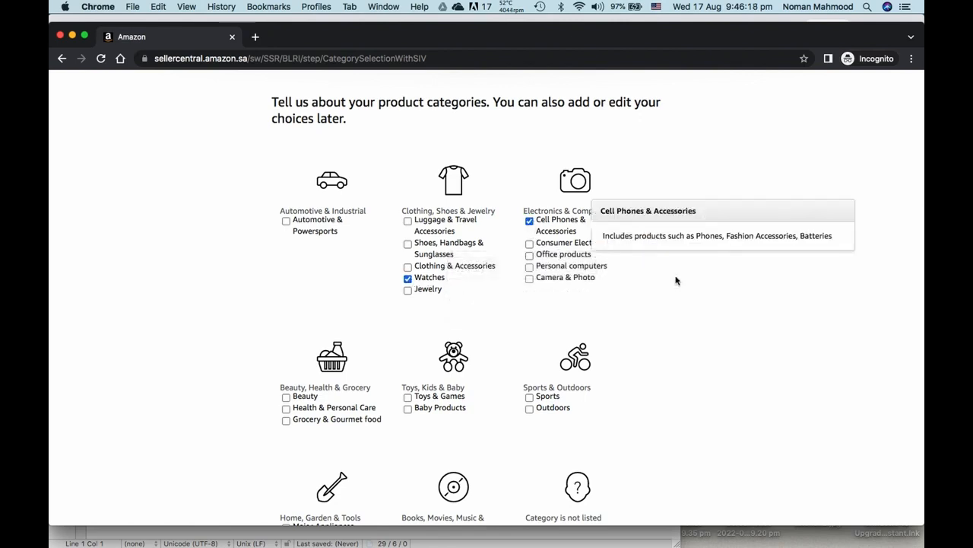
scroll(644, 380, down, 1)
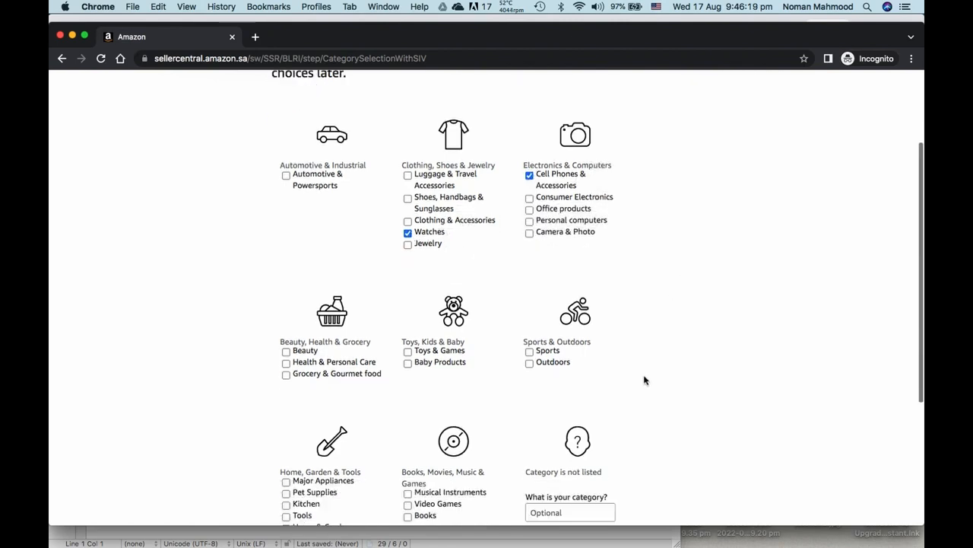
click(407, 351)
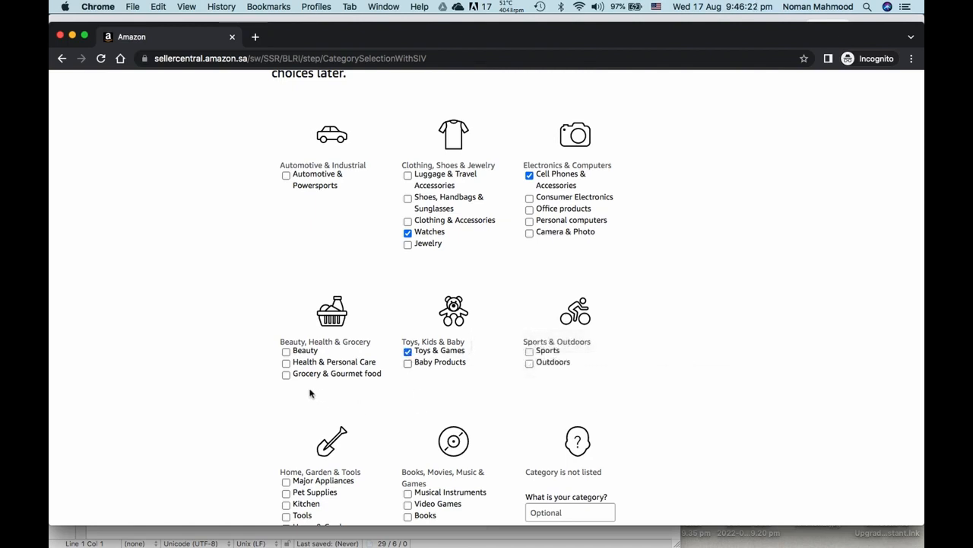
scroll(274, 415, down, 3)
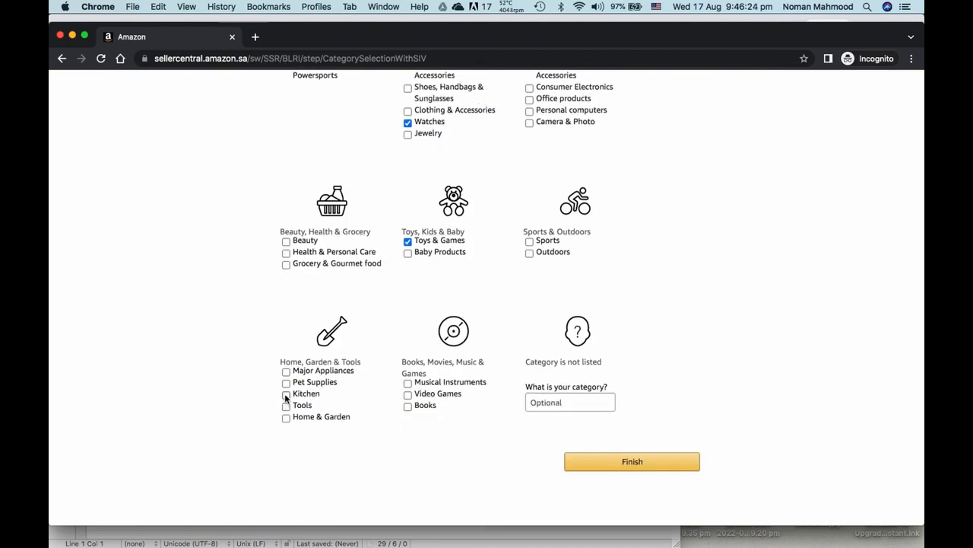
click(286, 394)
scroll(419, 287, up, 4)
scroll(576, 245, up, 2)
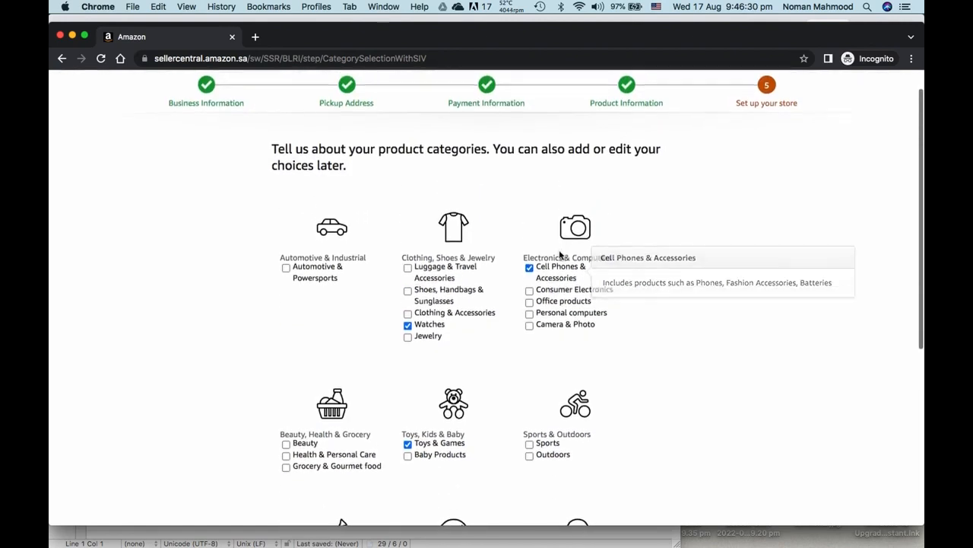
scroll(634, 309, down, 3)
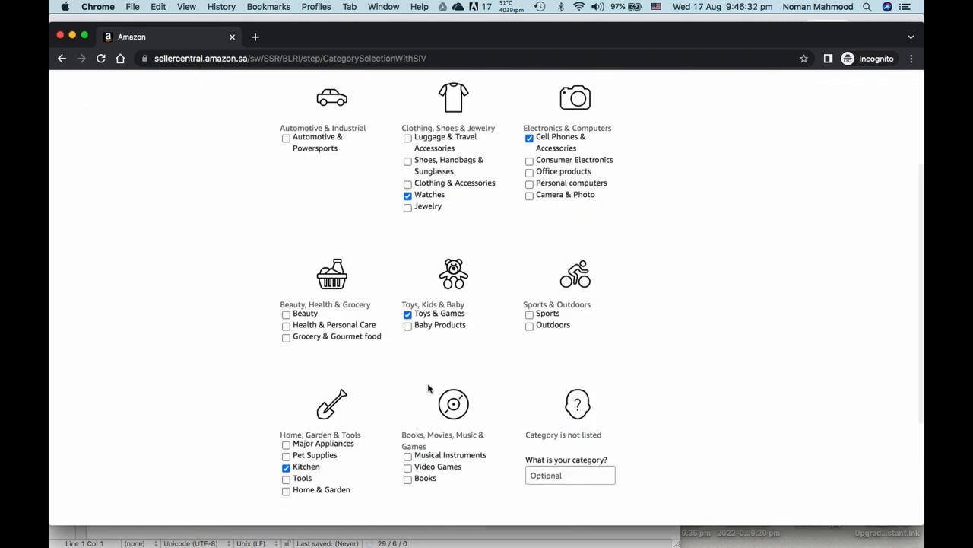
scroll(525, 330, down, 4)
click(632, 392)
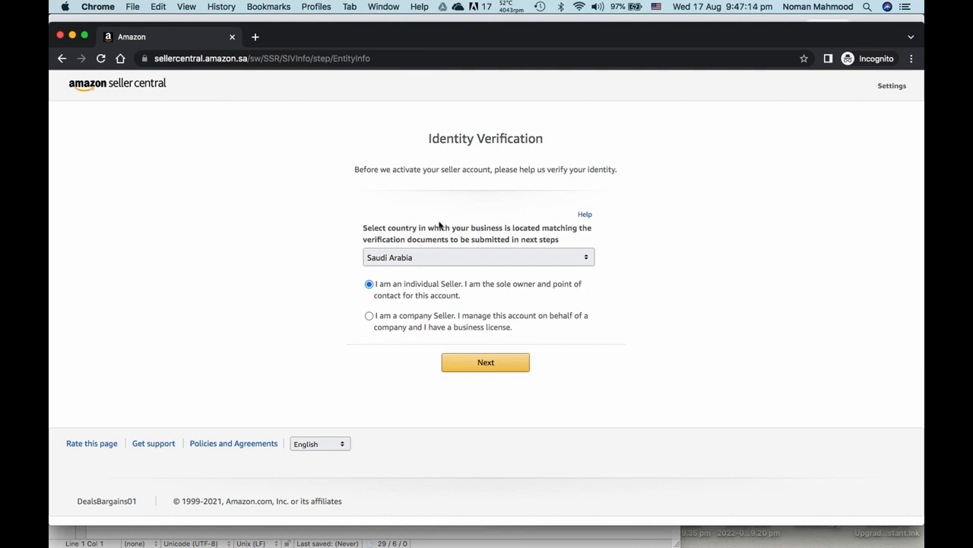
Keep Saudi Arabia as the business country with individual seller selected, and proceed.
click(482, 256)
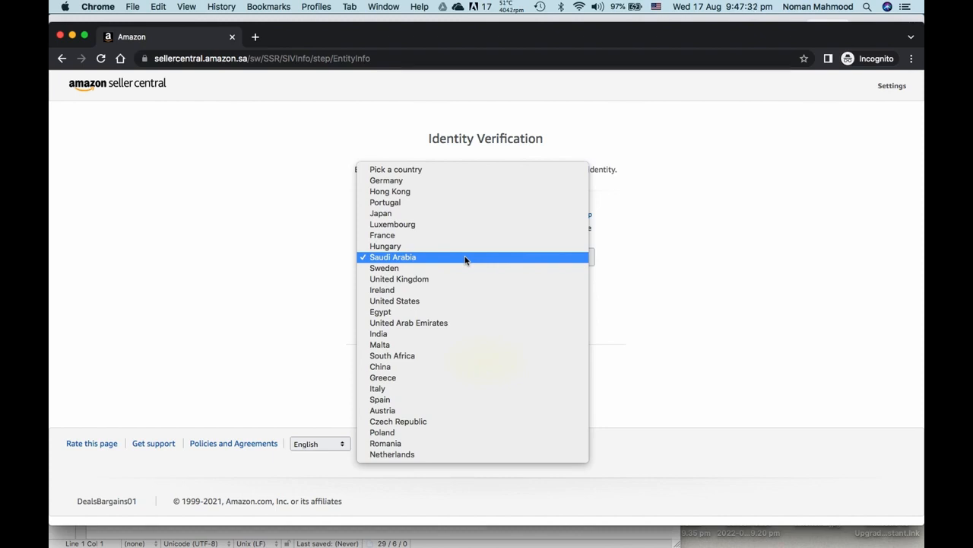
click(465, 260)
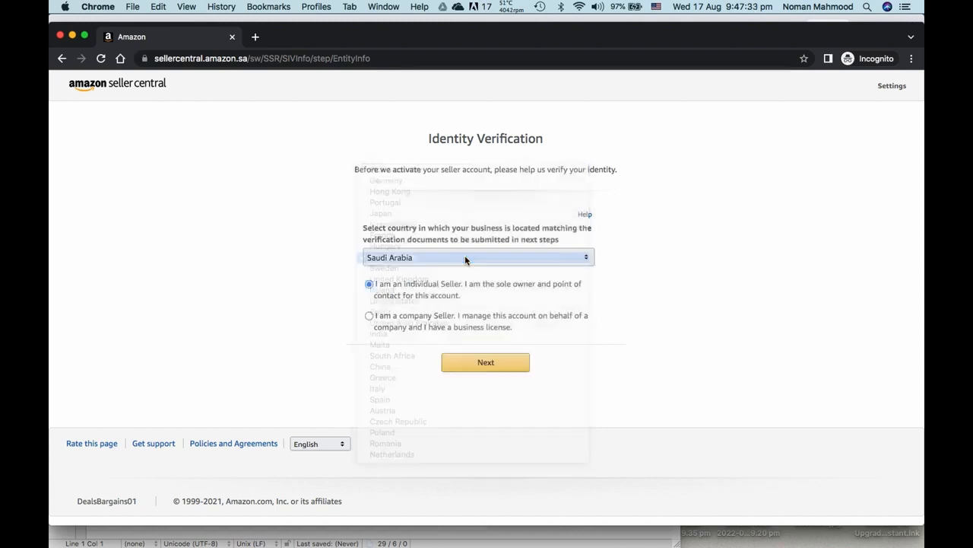
click(498, 363)
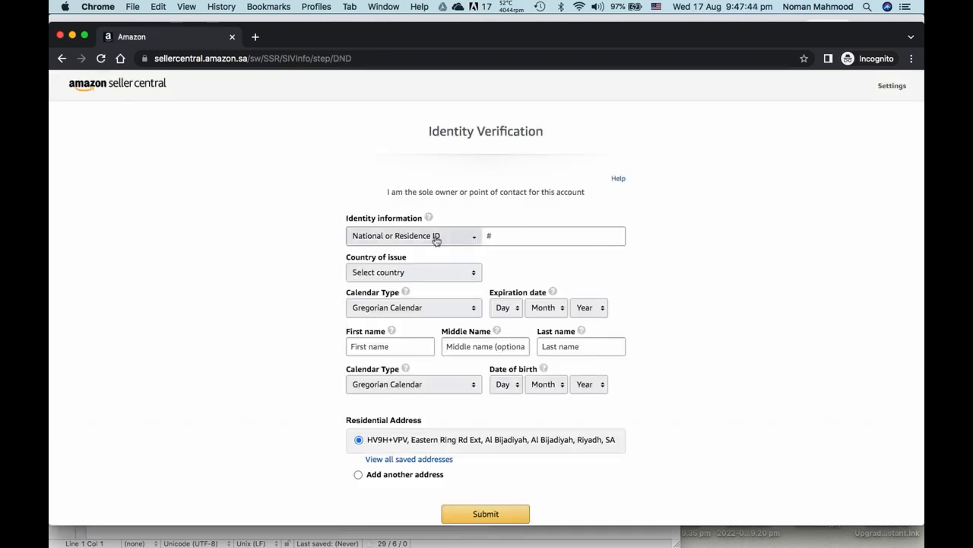
click(462, 274)
click(520, 272)
click(464, 241)
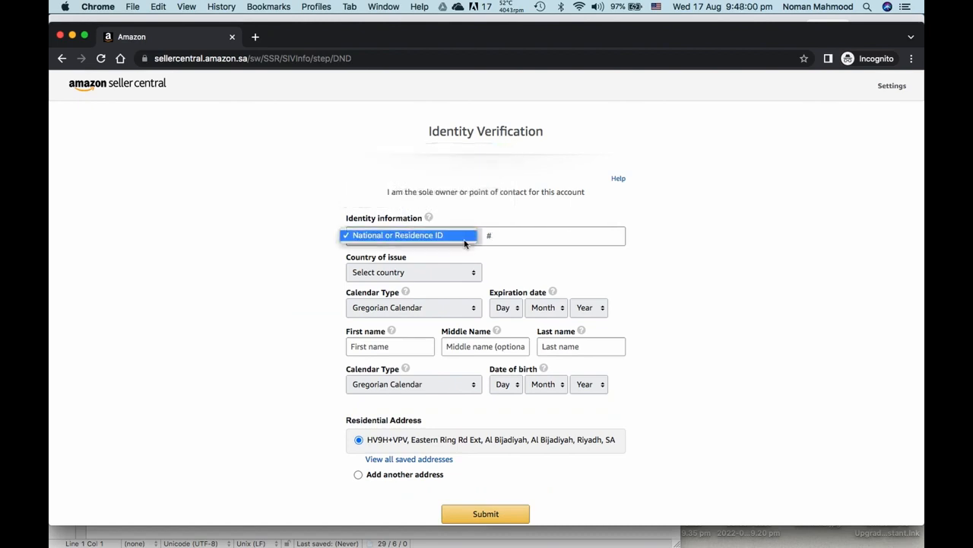
click(465, 238)
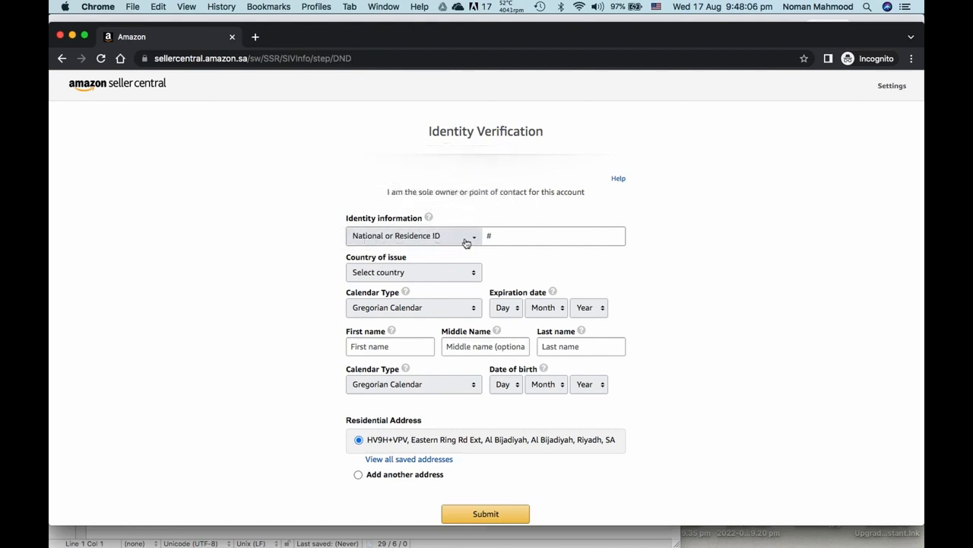
click(512, 238)
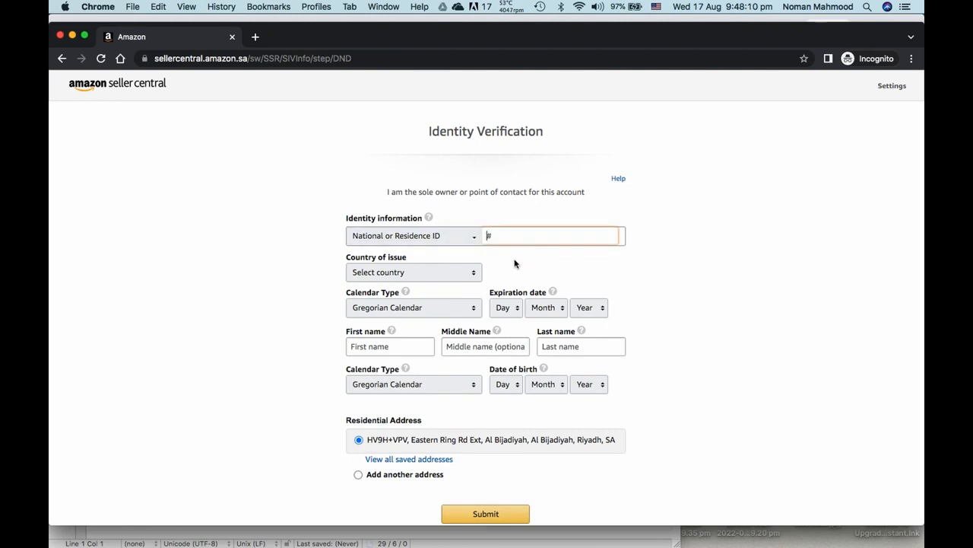
click(460, 275)
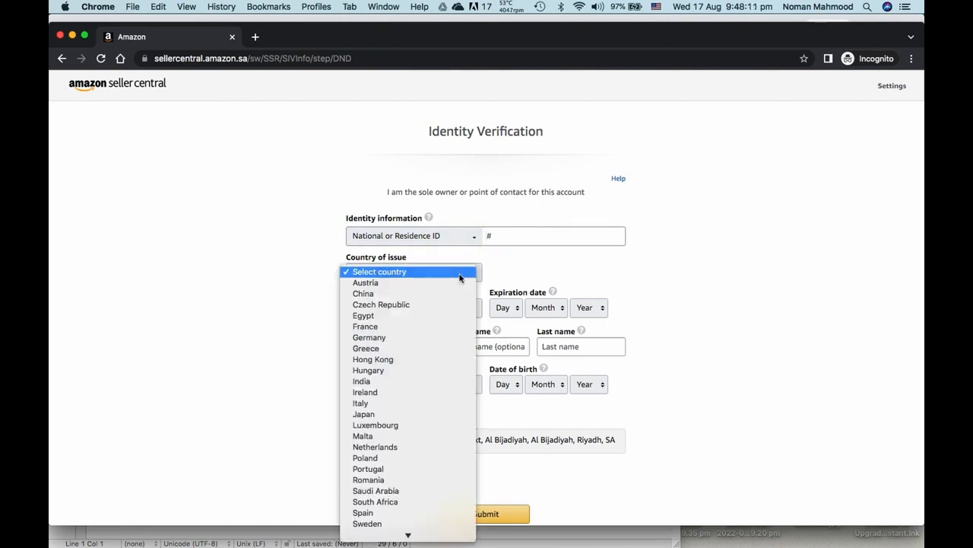
click(302, 346)
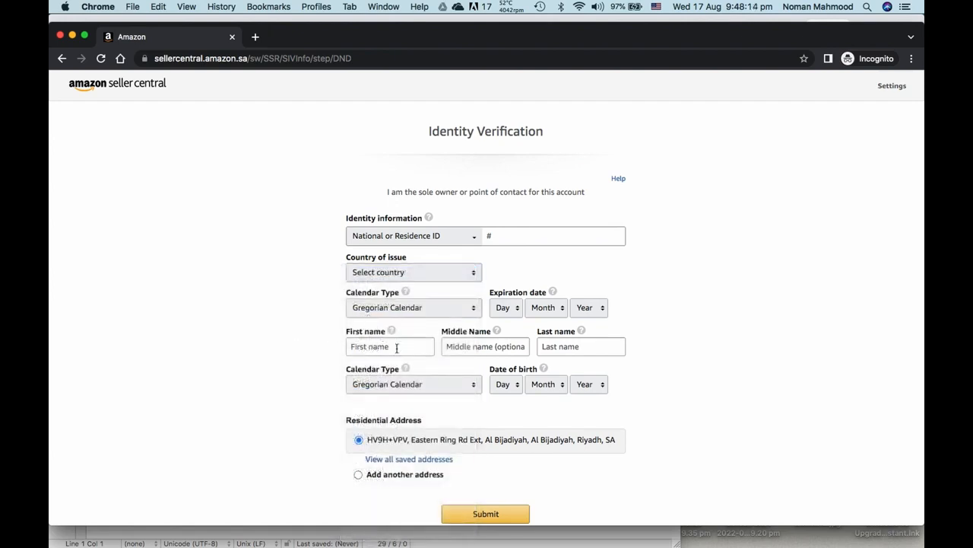
click(396, 348)
click(474, 350)
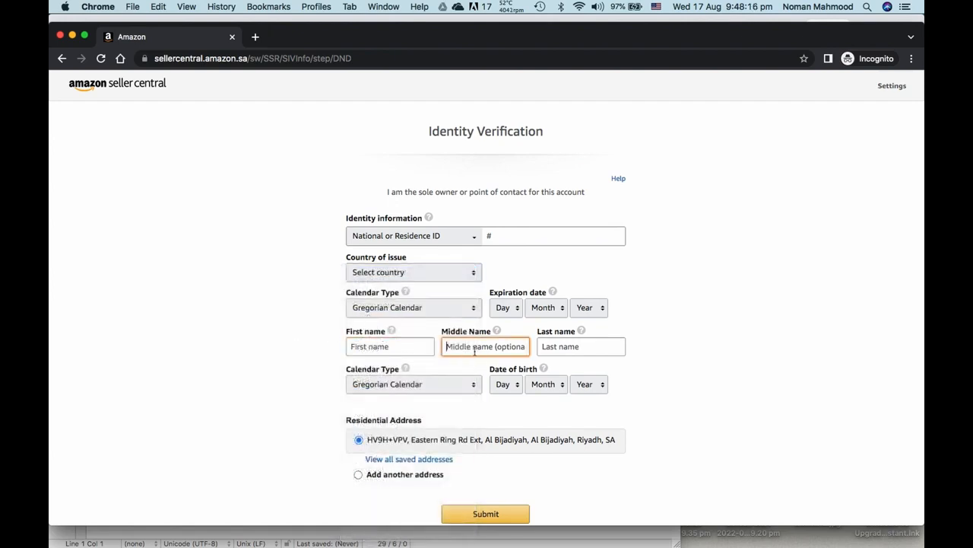
click(554, 348)
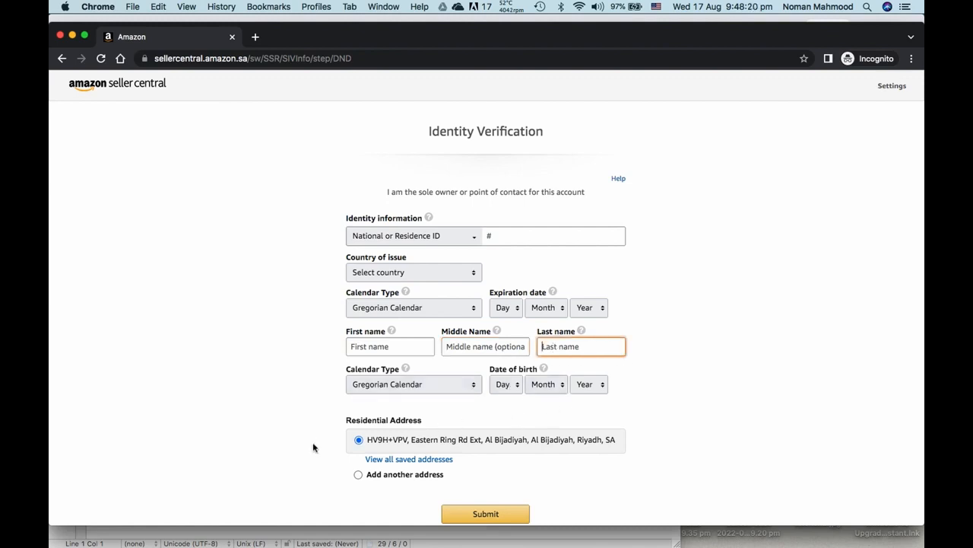
scroll(313, 442, down, 2)
click(522, 215)
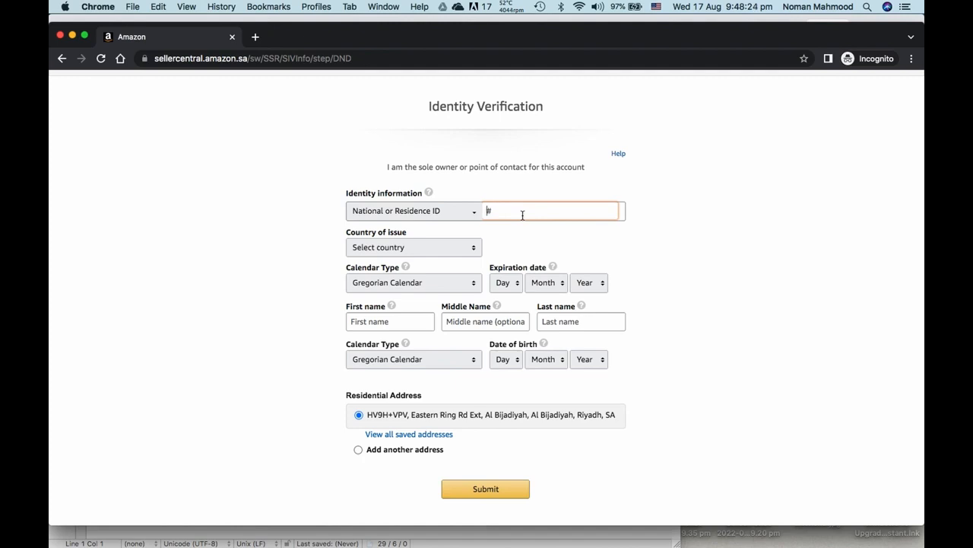
Enter the ID number and choose Saudi Arabia as the issuing country.
click(387, 247)
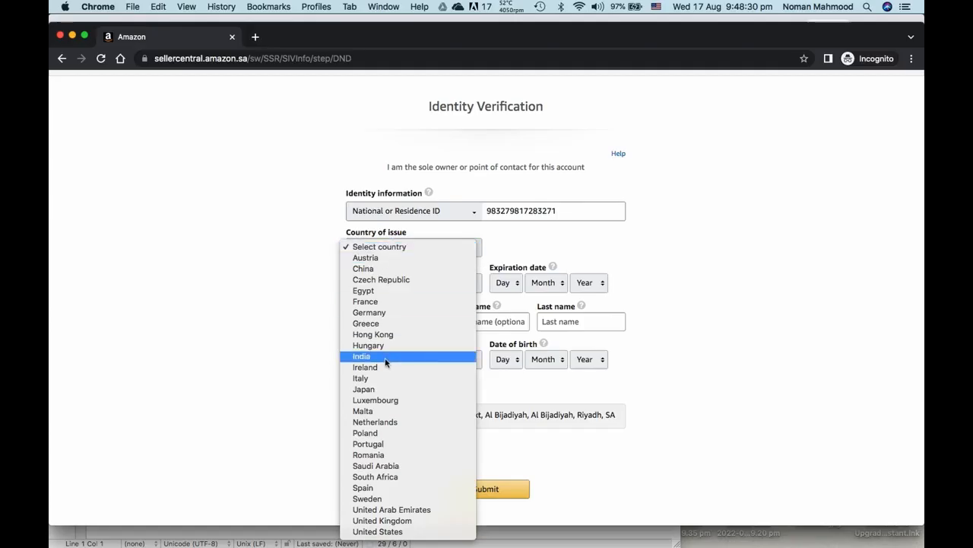
text(sa)
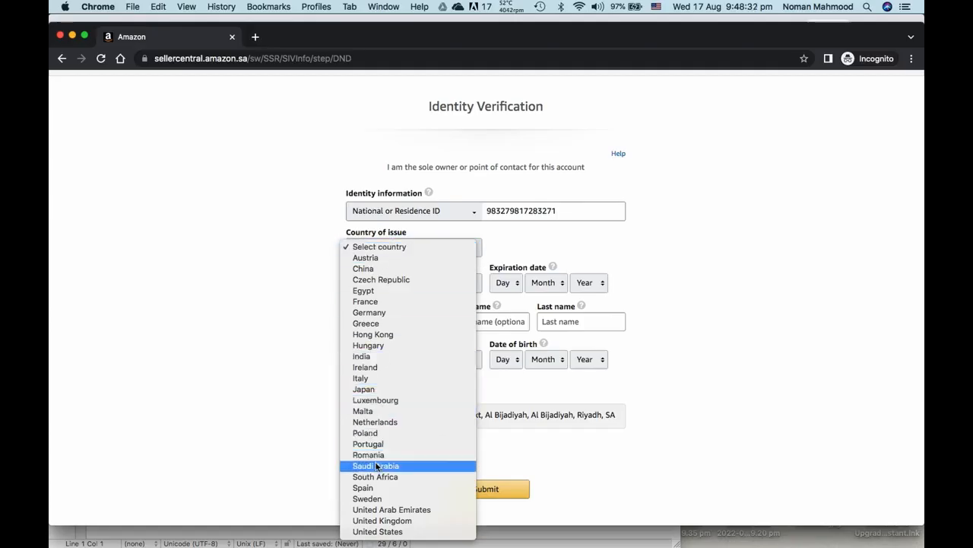
click(378, 466)
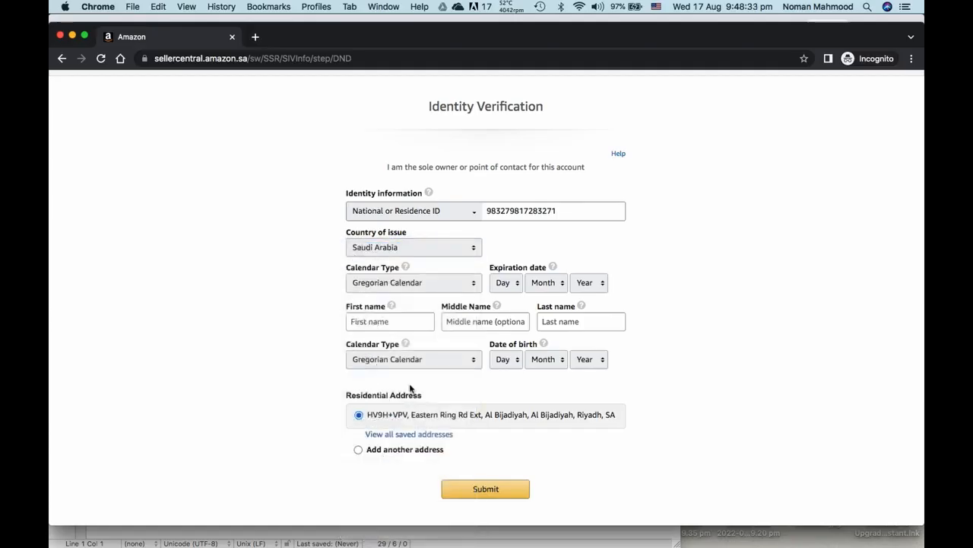
Set the ID expiration date to 04 Mar 2026.
click(509, 285)
click(505, 328)
click(549, 288)
click(546, 316)
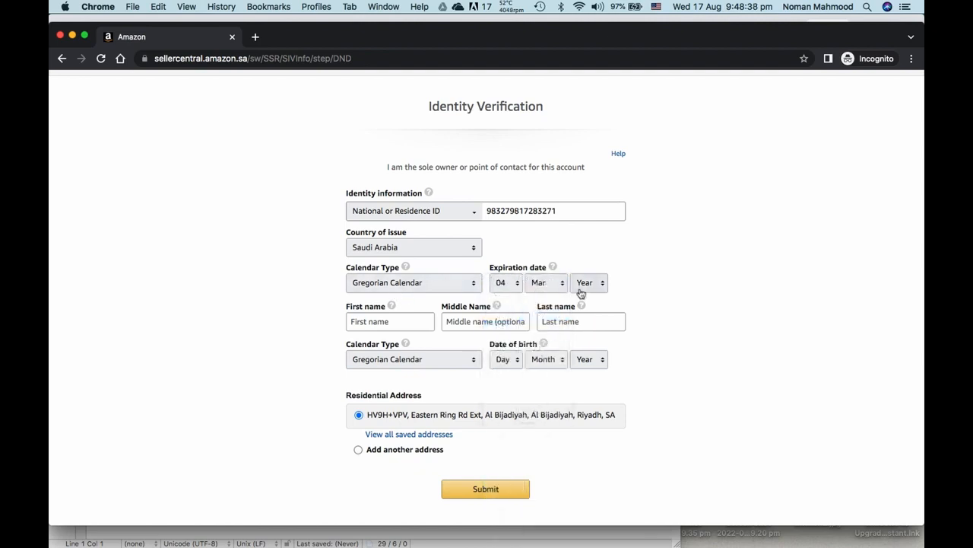
click(583, 288)
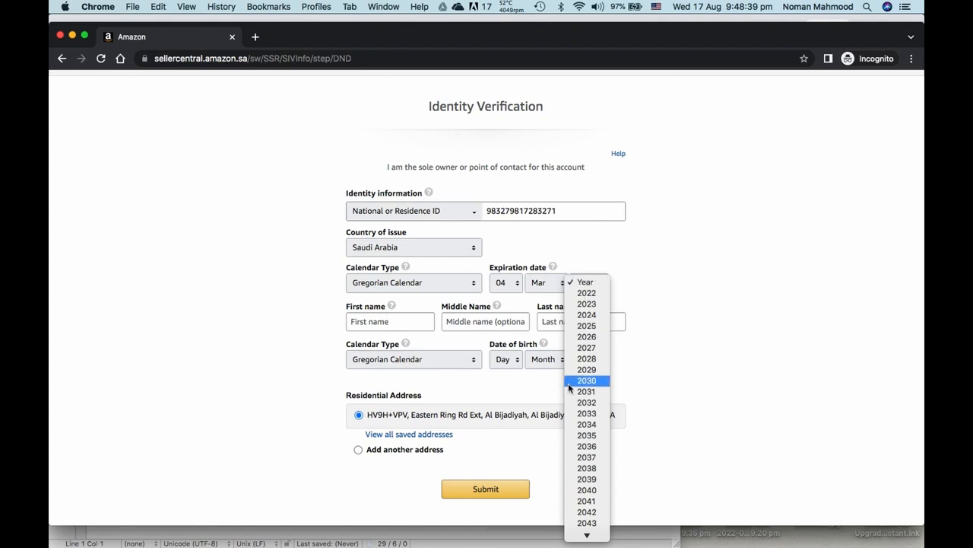
click(586, 336)
Fill in the holder's first and last name.
click(395, 321)
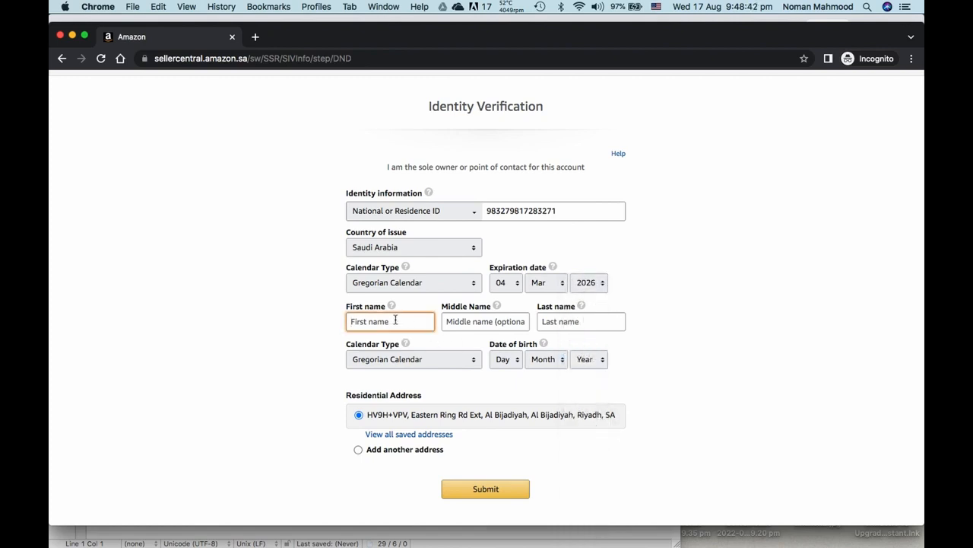
text(Noman)
key(Tab)
key(Tab)
text(M)
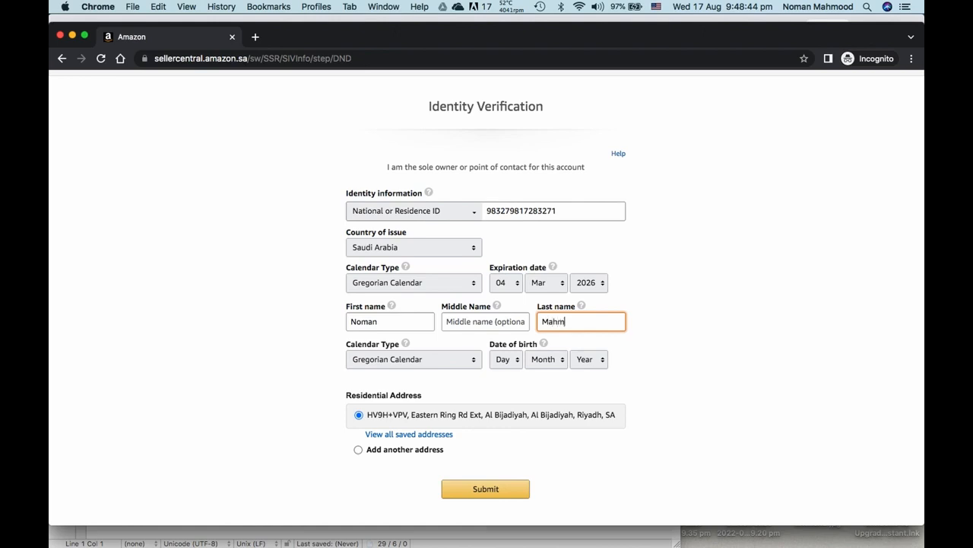
click(500, 360)
click(500, 383)
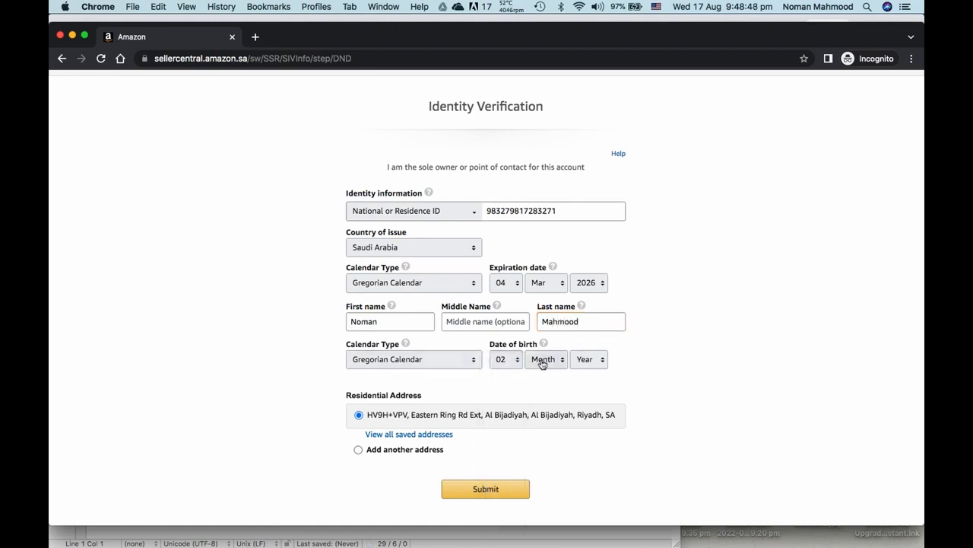
click(543, 361)
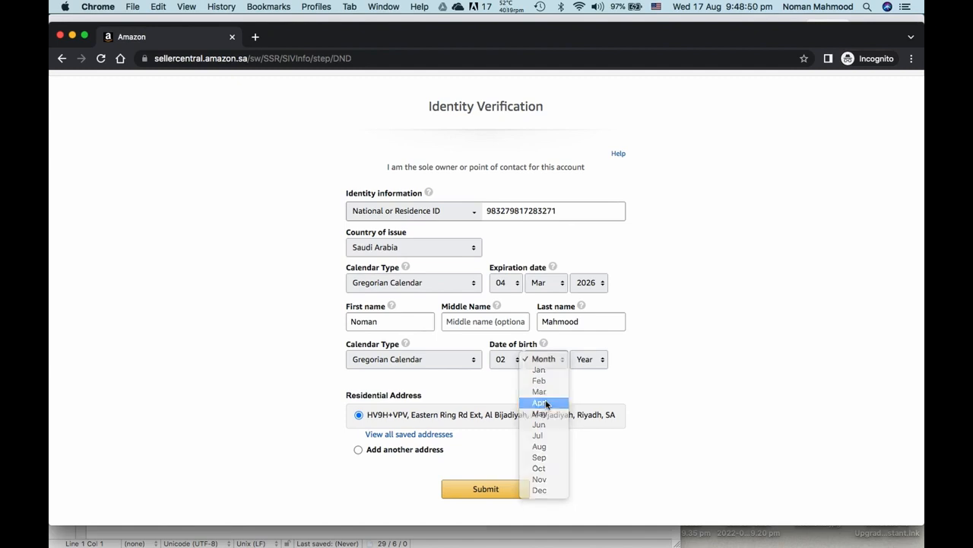
click(541, 403)
click(591, 359)
scroll(590, 467, down, 10)
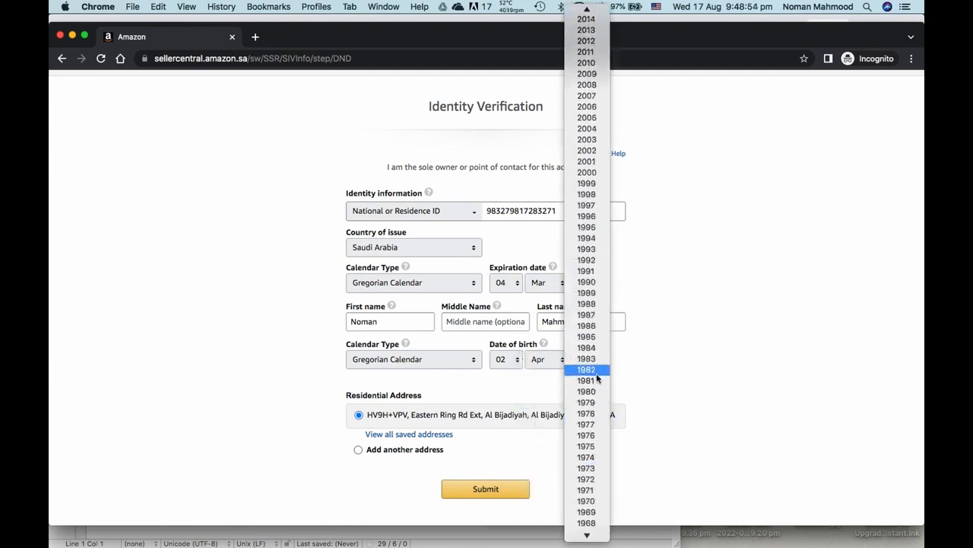
click(601, 392)
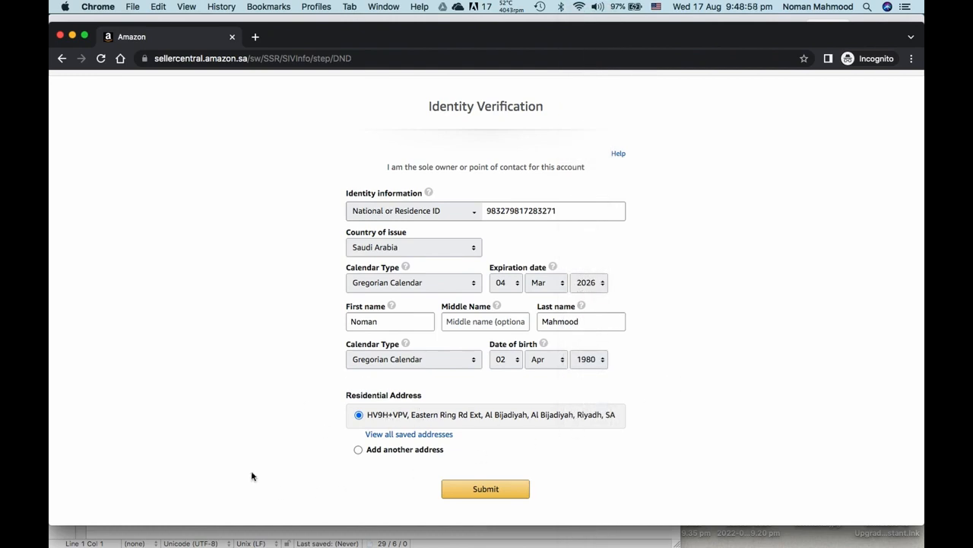
Submit the identity details to reach the Upload Document page.
click(482, 489)
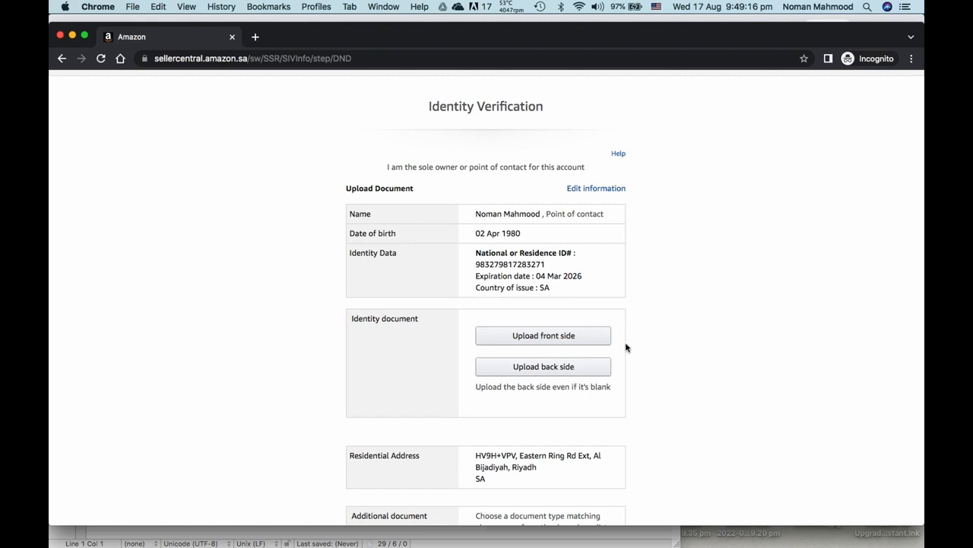
scroll(626, 346, down, 2)
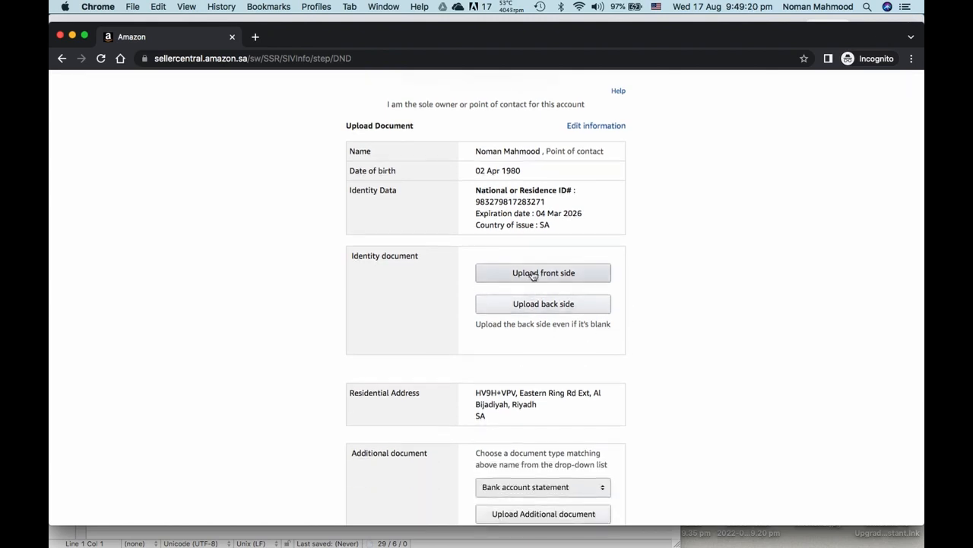
scroll(531, 374, down, 3)
Leave Bank account statement as the additional document type and cancel its uploading instructions.
click(539, 379)
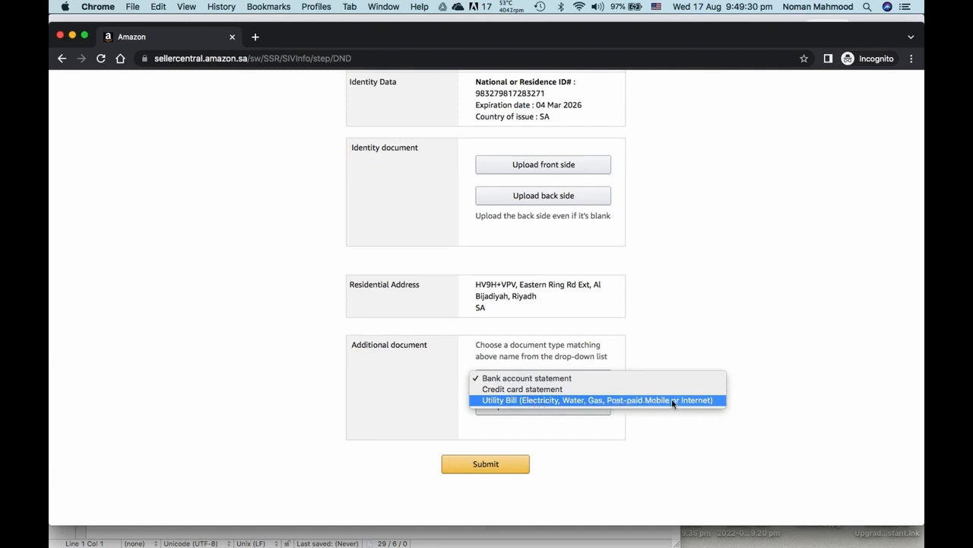
click(606, 441)
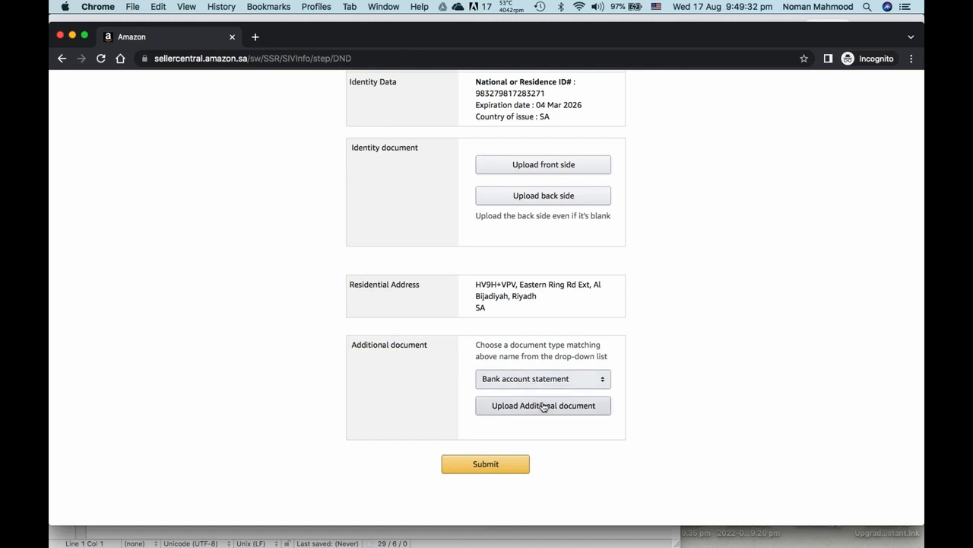
click(543, 405)
click(457, 459)
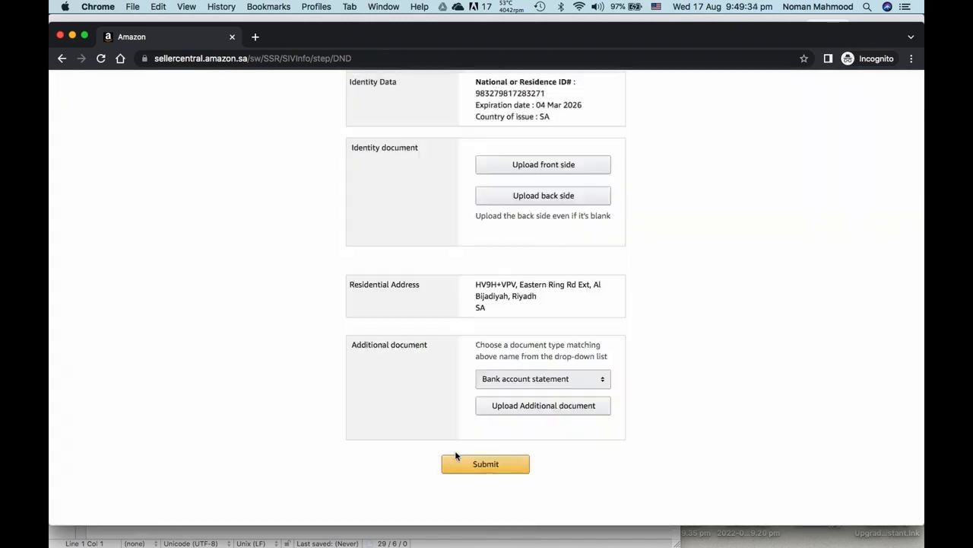
Try uploading the ID card's front side twice, cancelling the uploading instructions each time.
scroll(696, 248, up, 2)
click(590, 227)
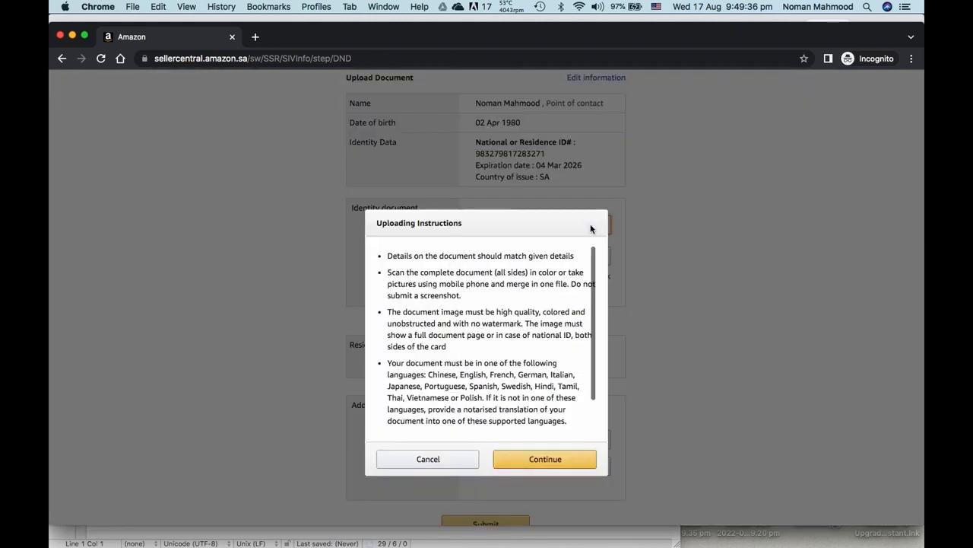
click(448, 455)
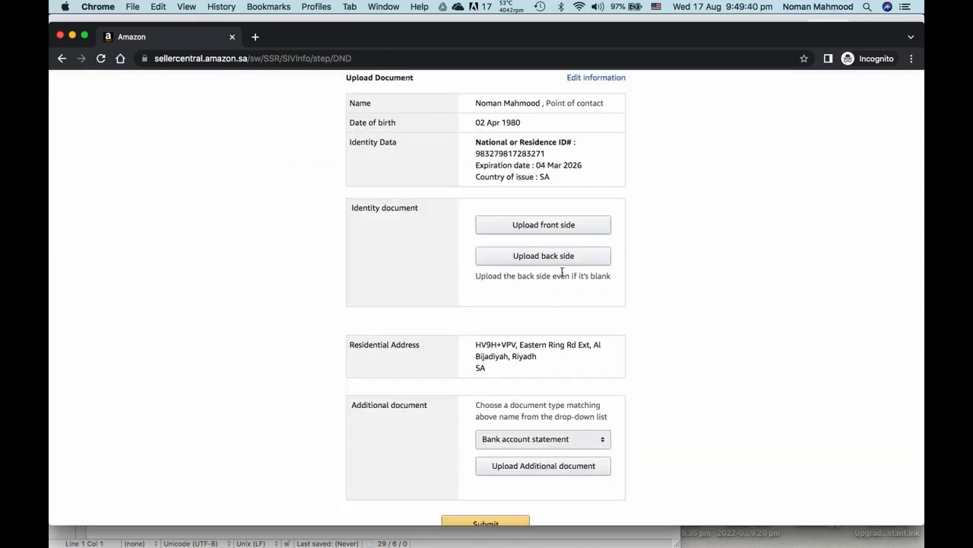
click(562, 231)
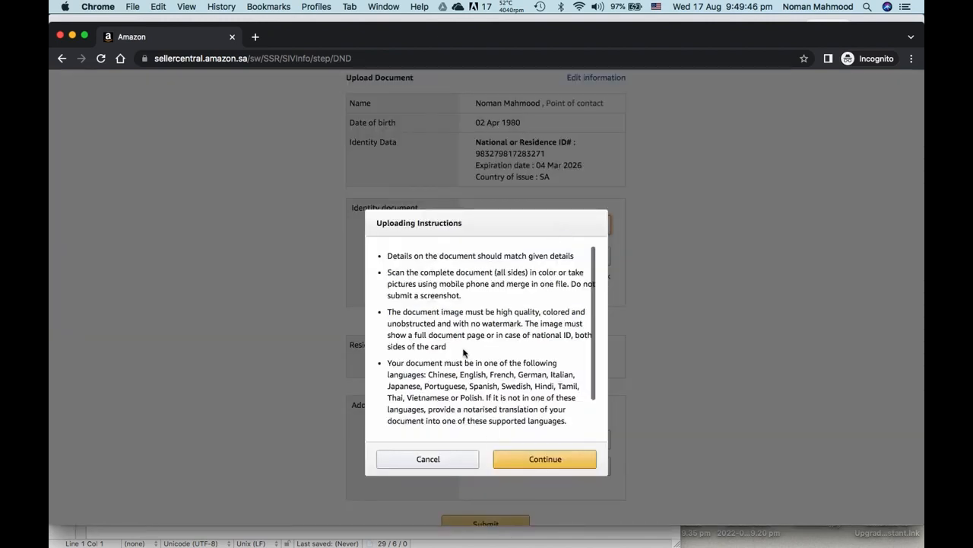
click(427, 459)
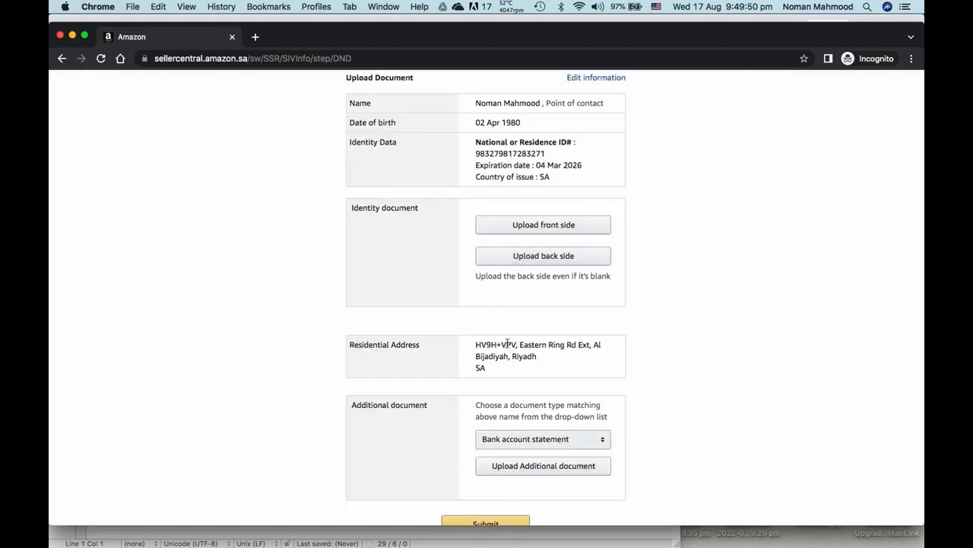
scroll(428, 382, down, 2)
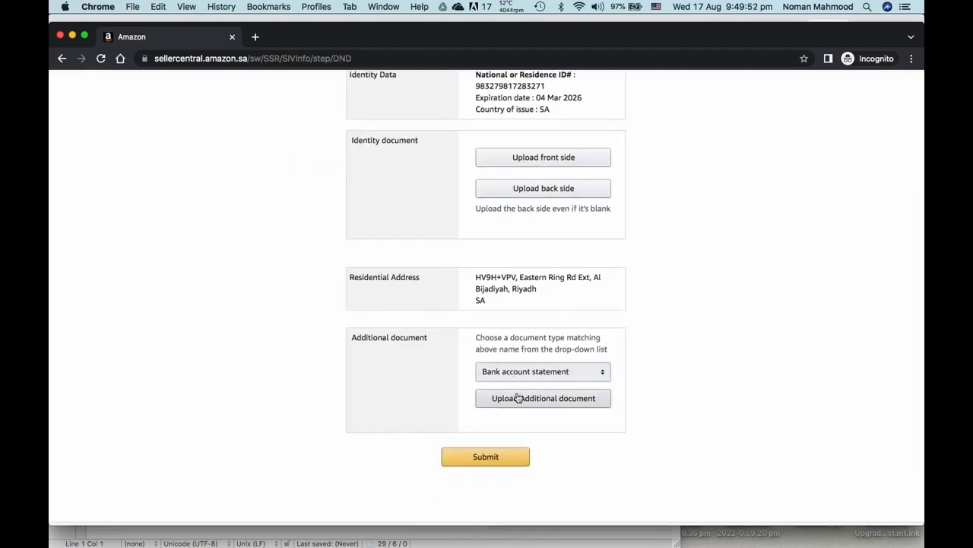
scroll(457, 397, up, 4)
scroll(463, 395, up, 2)
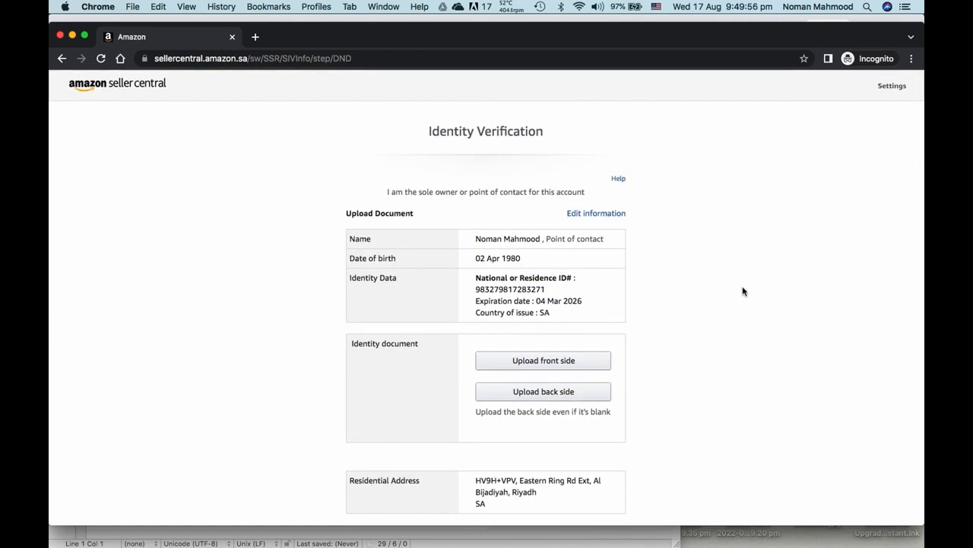
scroll(692, 318, down, 4)
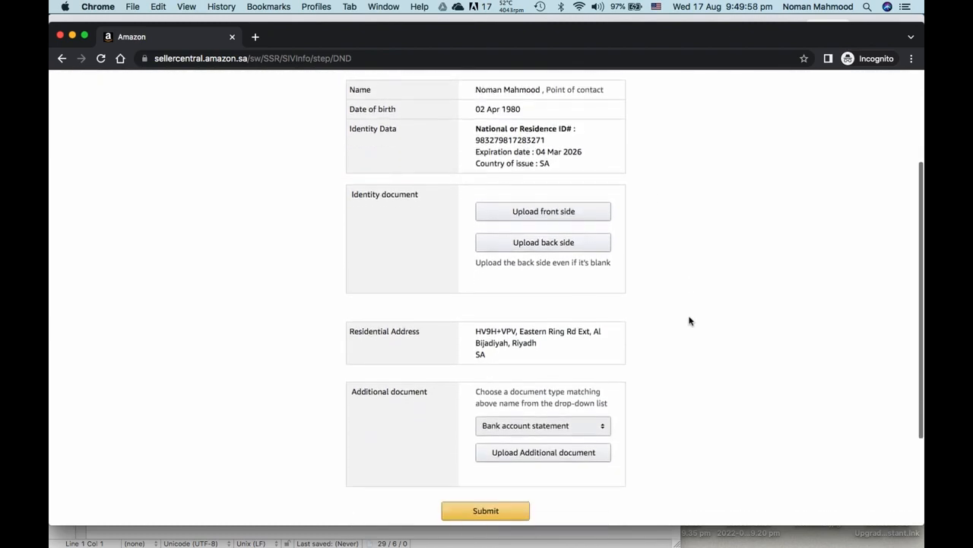
scroll(690, 320, down, 1)
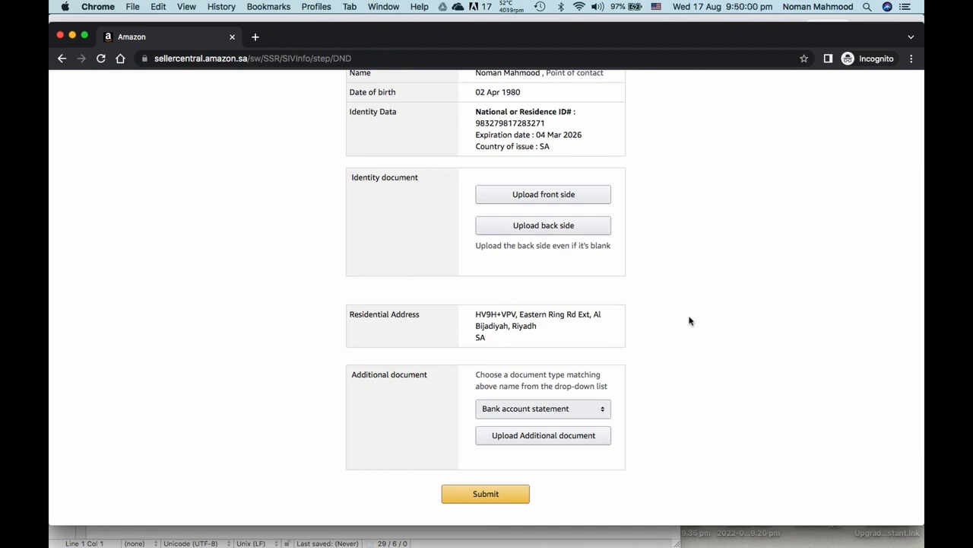